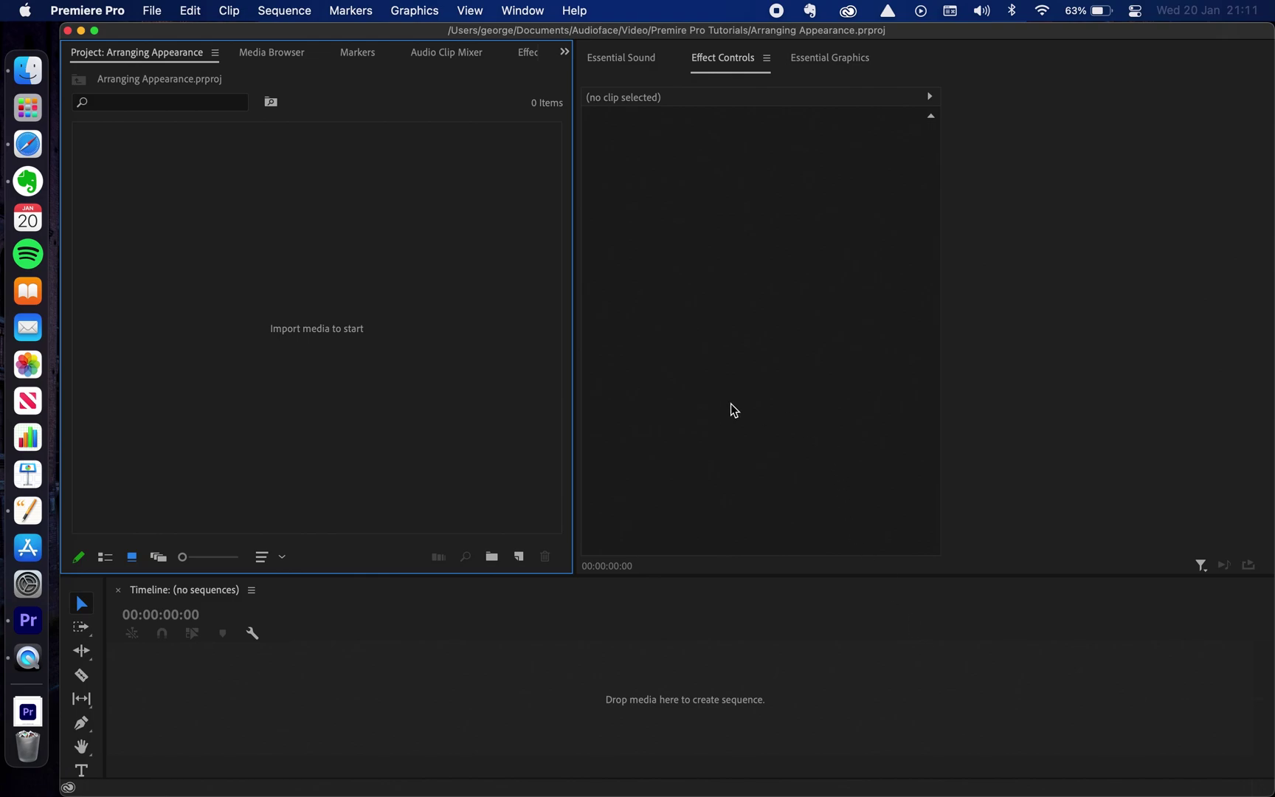
Open the Window menu's Workspaces list, where Assembly is the current workspace.
click(537, 10)
mouse_move(561, 39)
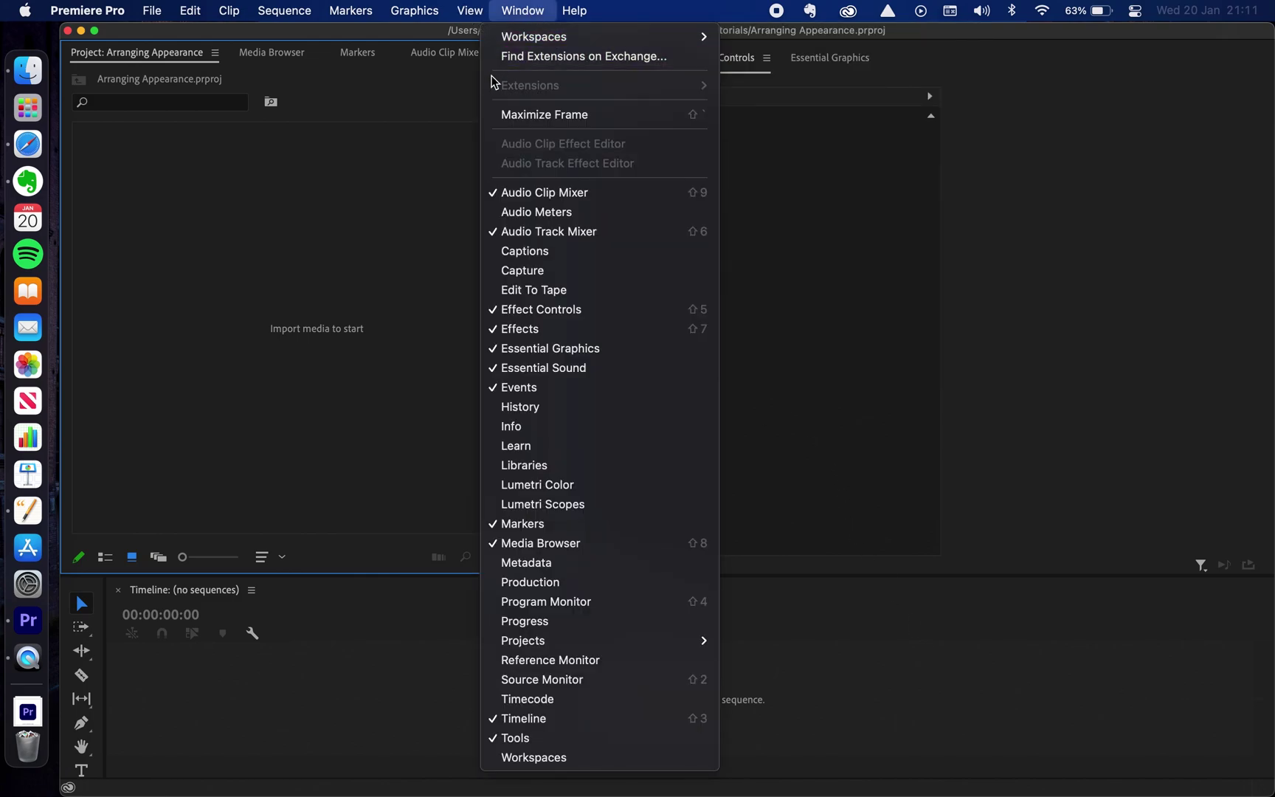
click(521, 7)
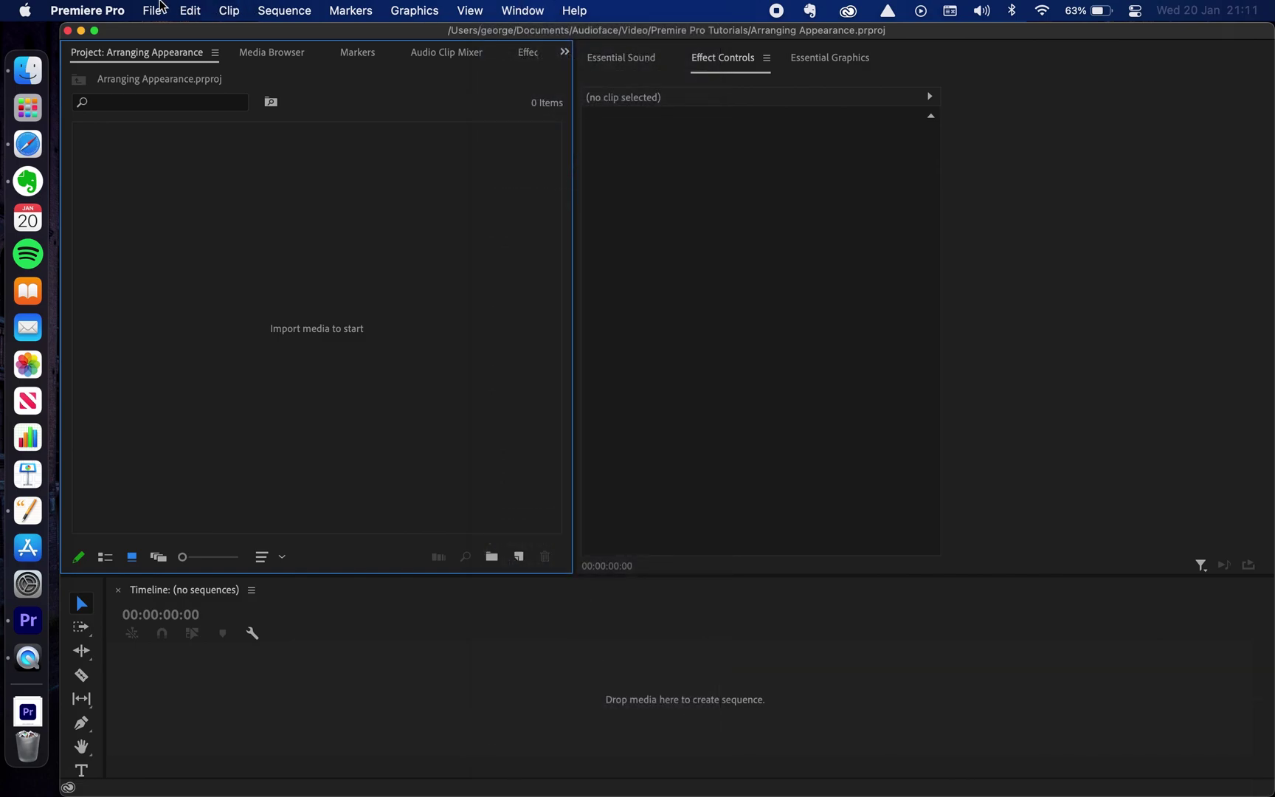
click(514, 8)
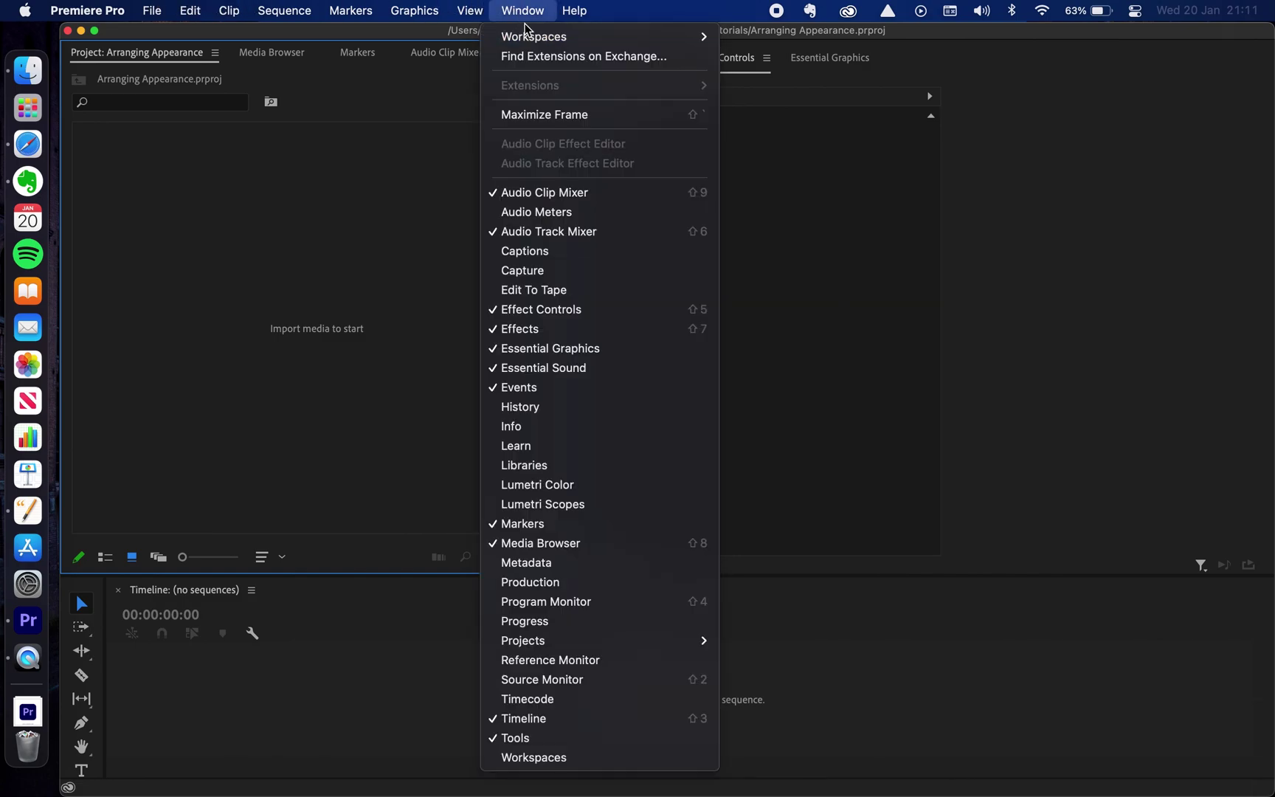
mouse_move(542, 45)
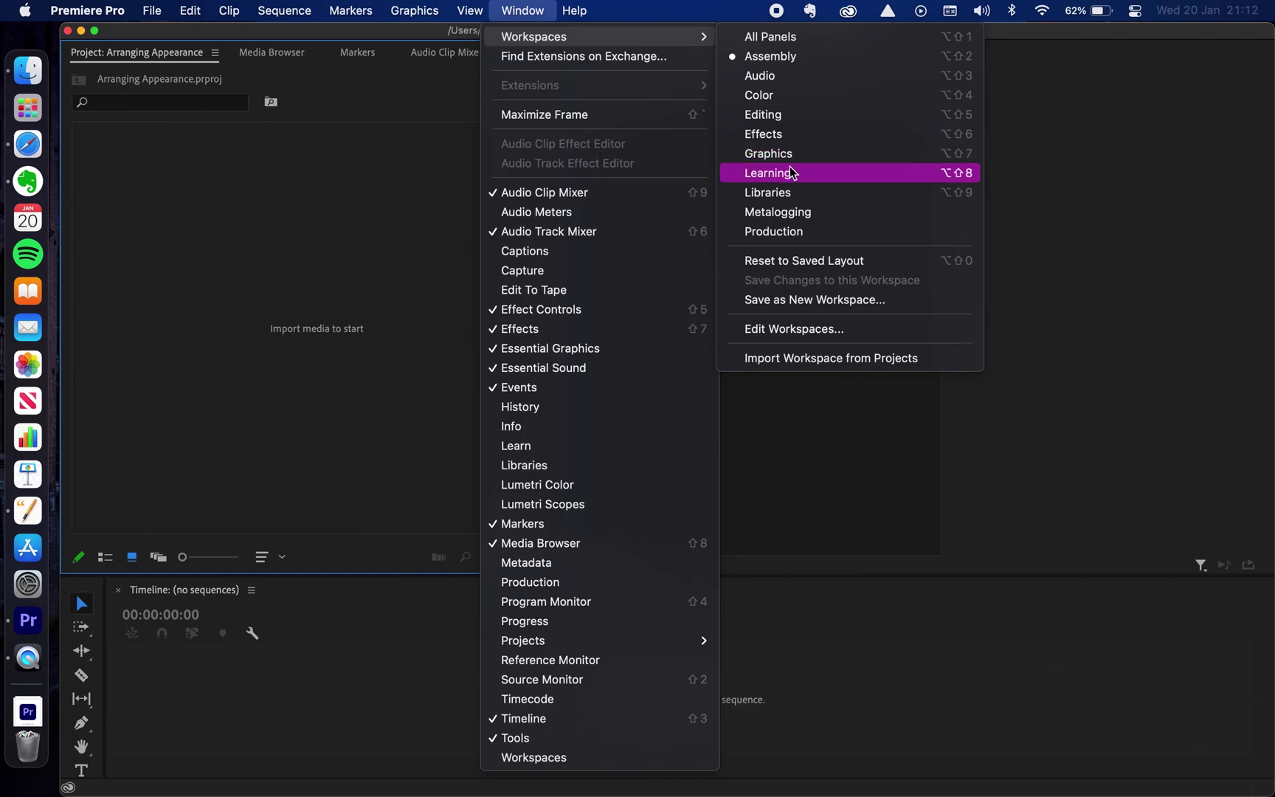
click(822, 100)
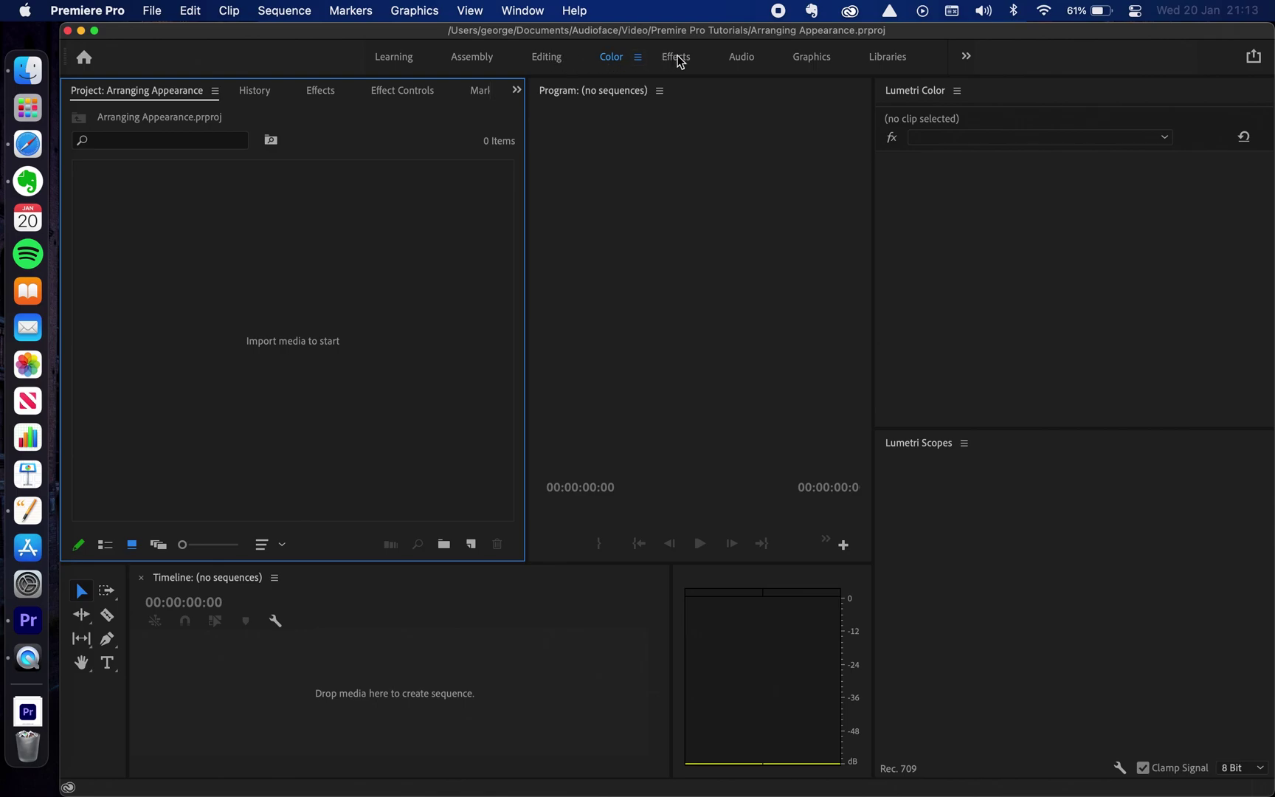
Switch through the Editing, Color and Effects workspaces, ending on Audio.
click(557, 62)
click(612, 59)
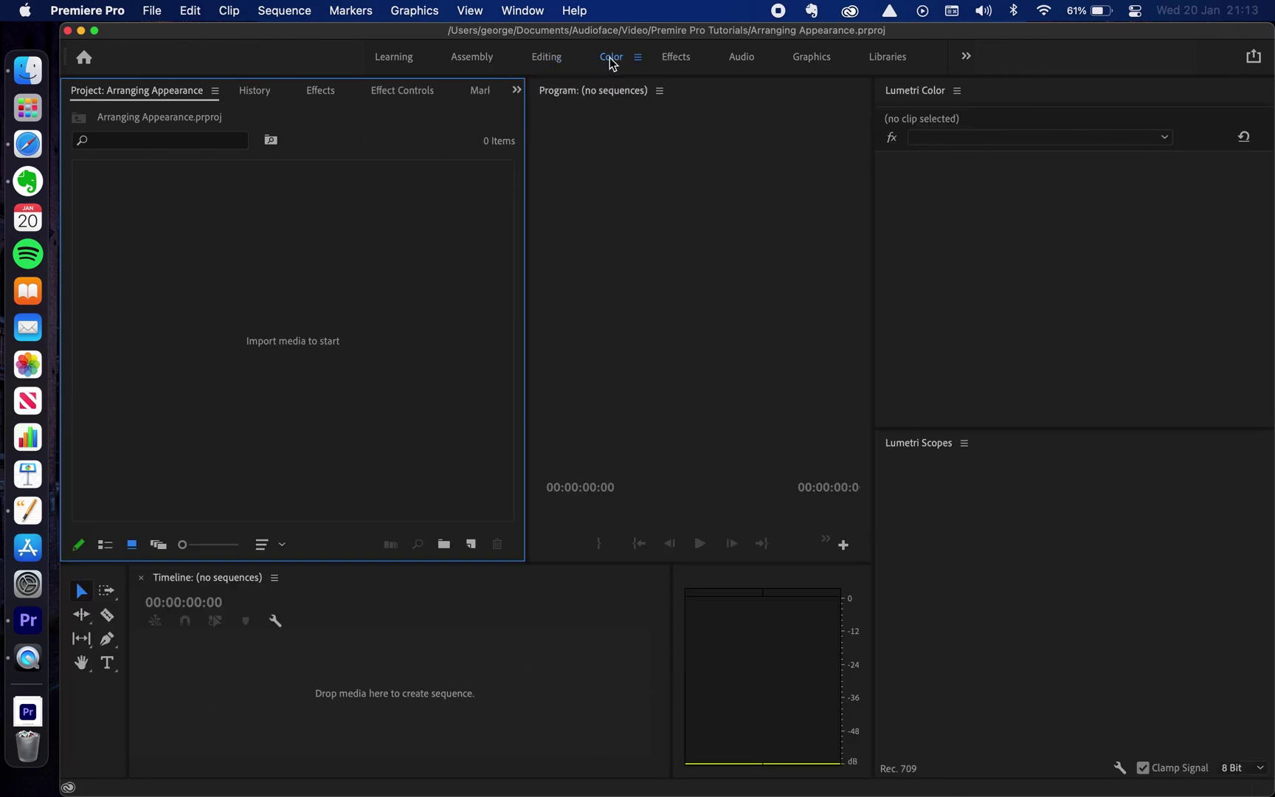
click(679, 62)
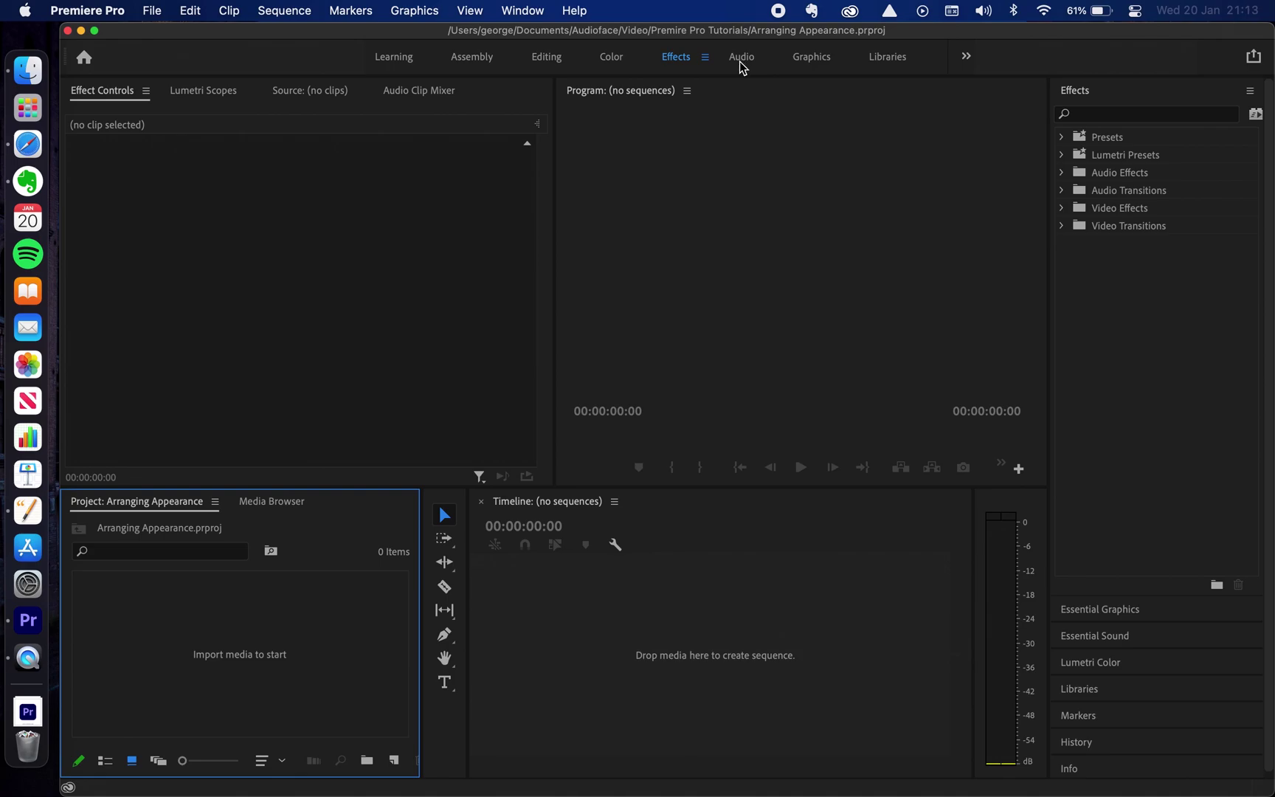
click(742, 59)
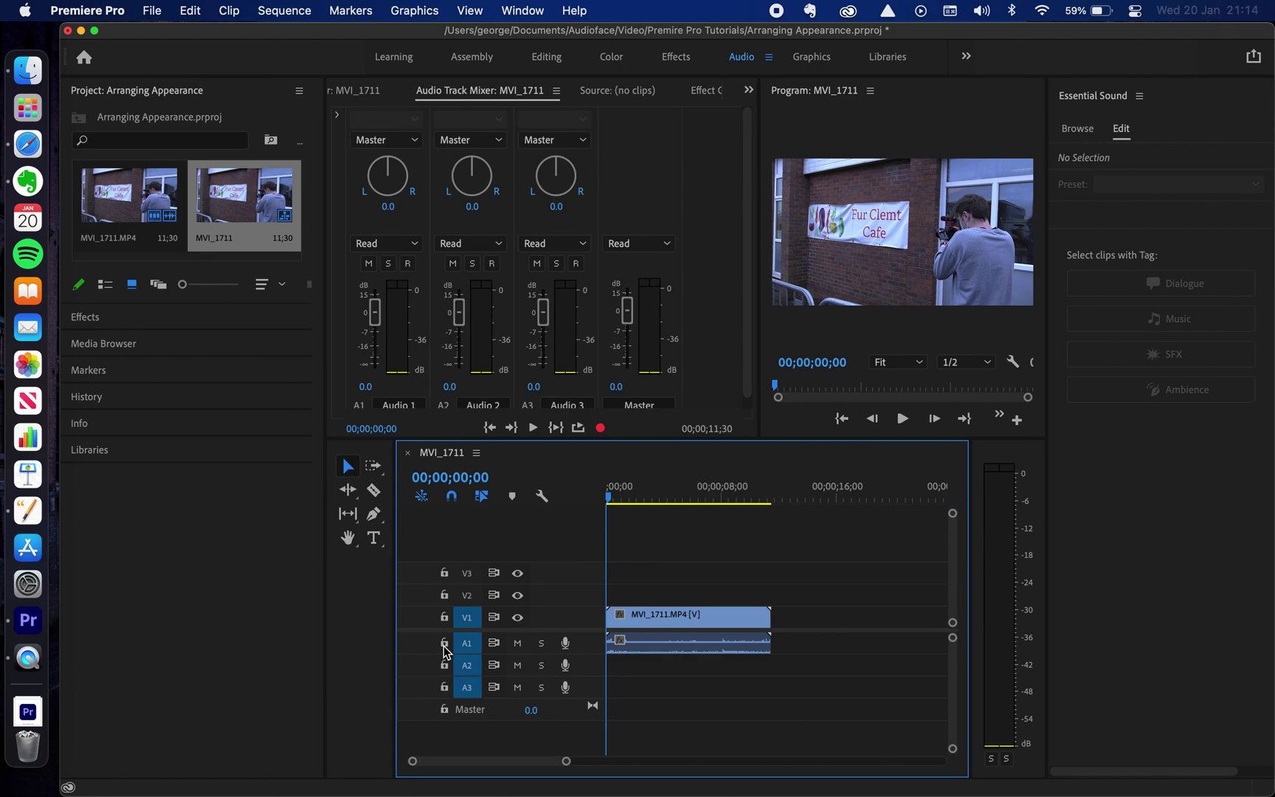
Drag the MVI_1711.MP4 clip onto the timeline to create an MVI_1711 sequence.
scroll(724, 578, up, 2)
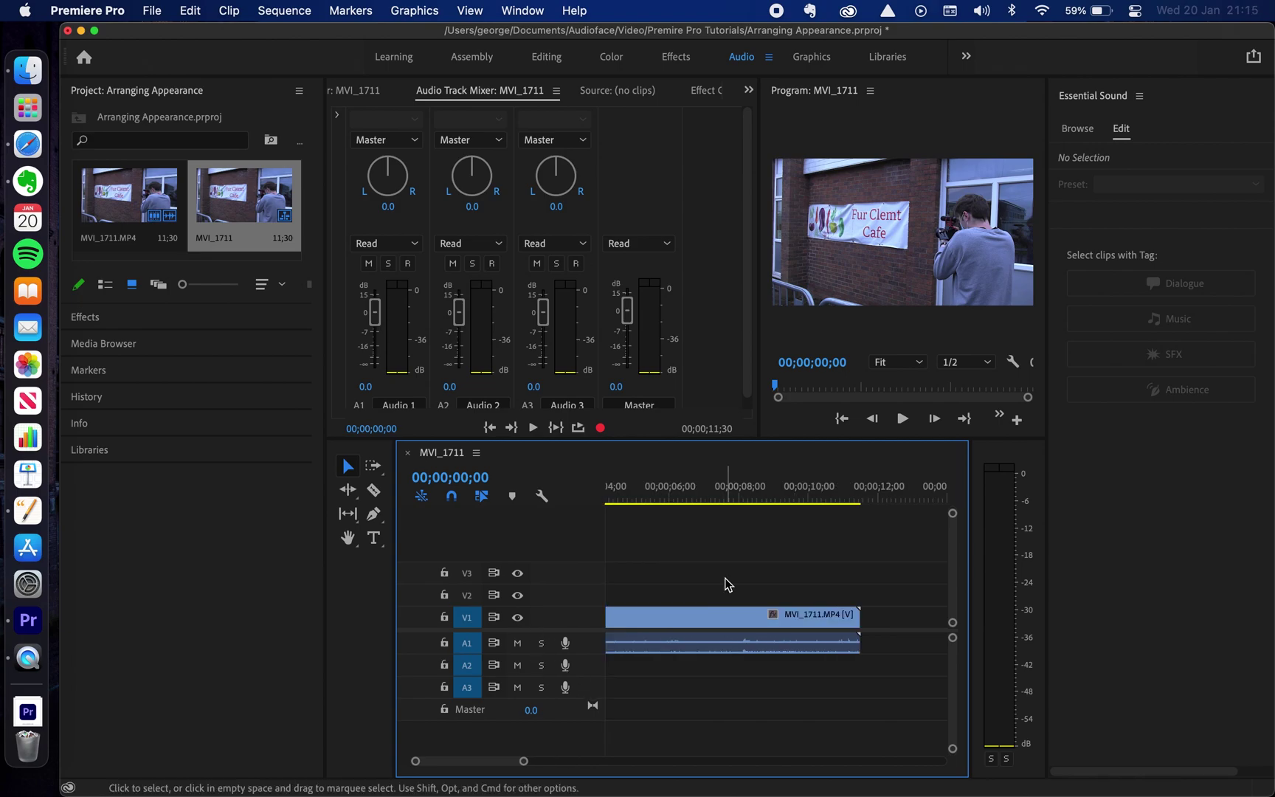
scroll(723, 578, down, 1)
scroll(724, 578, up, 1)
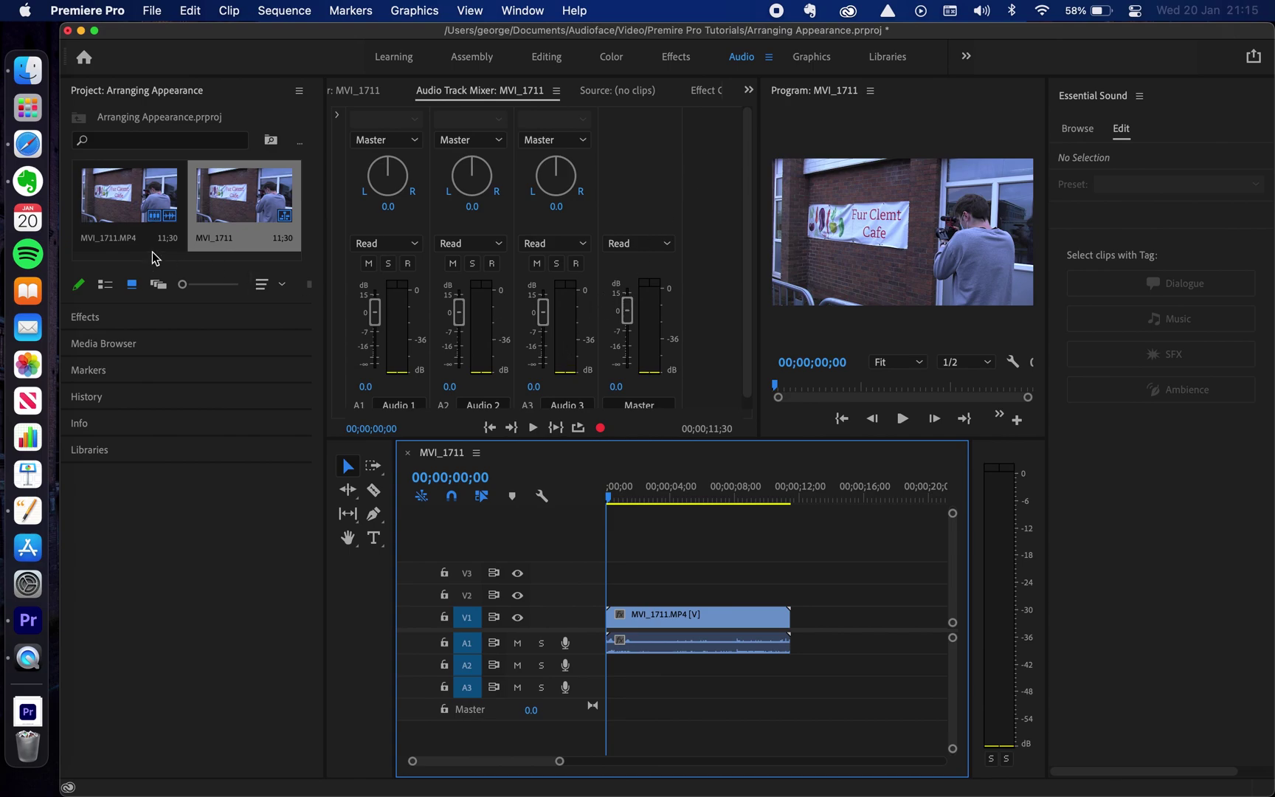
drag(137, 90, 694, 540)
Drag the Program, Essential Sound and timeline tabs to preview docking zones and rearrange the panels.
mouse_move(800, 99)
mouse_down()
mouse_move(787, 96)
mouse_move(797, 102)
mouse_up()
click(797, 102)
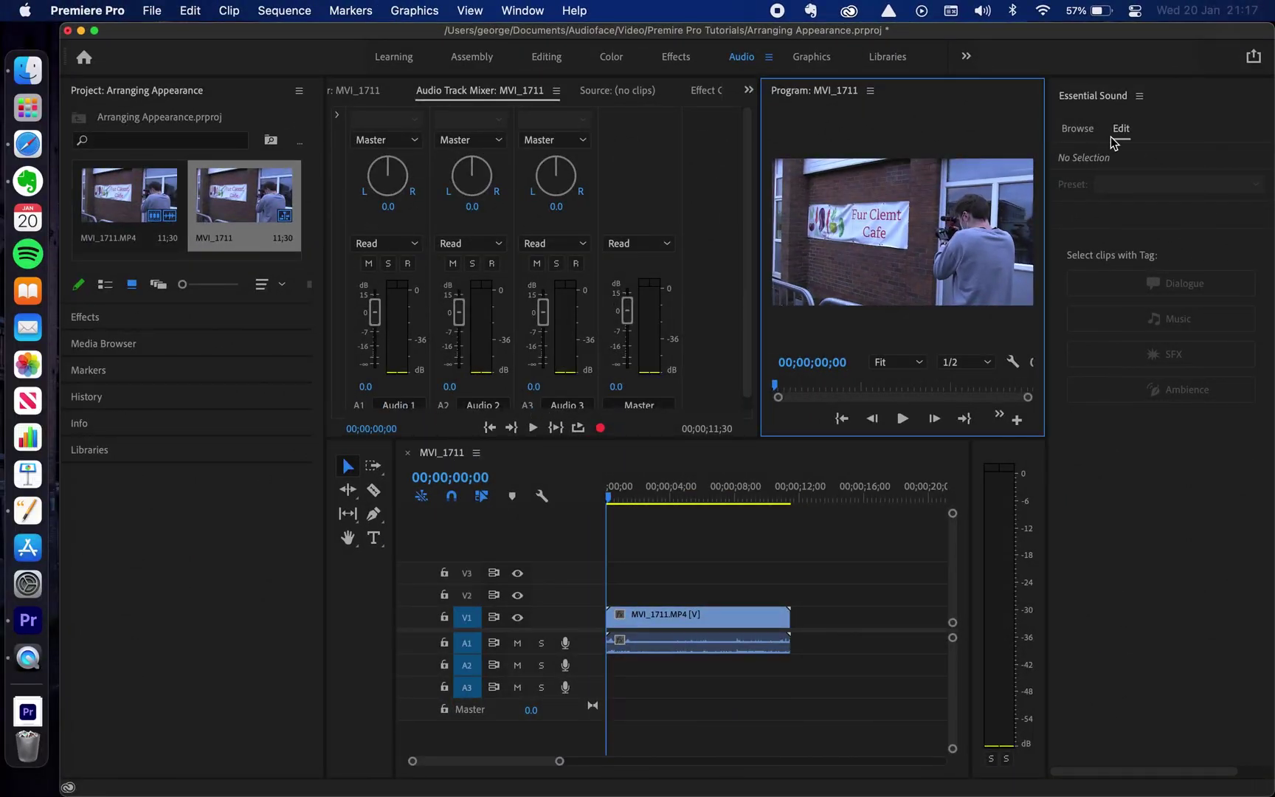
click(1171, 103)
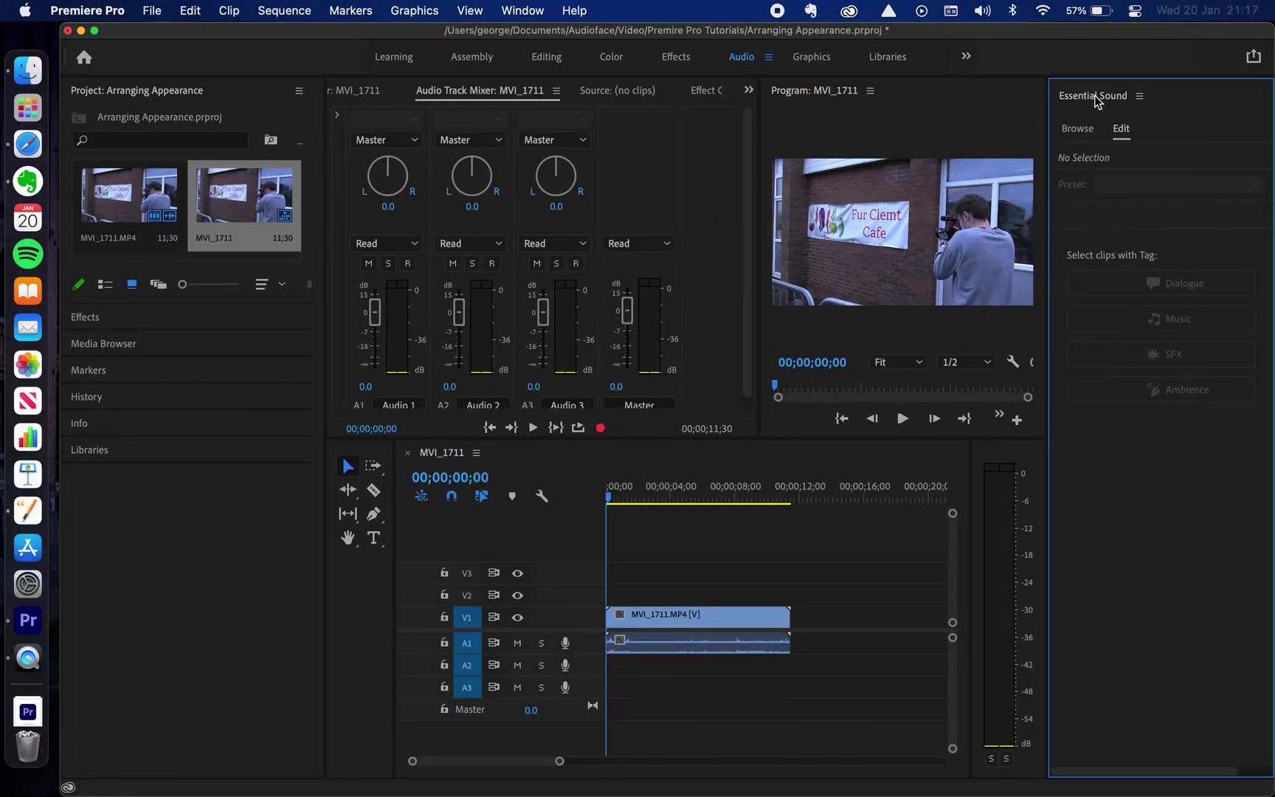
drag(1059, 106, 540, 88)
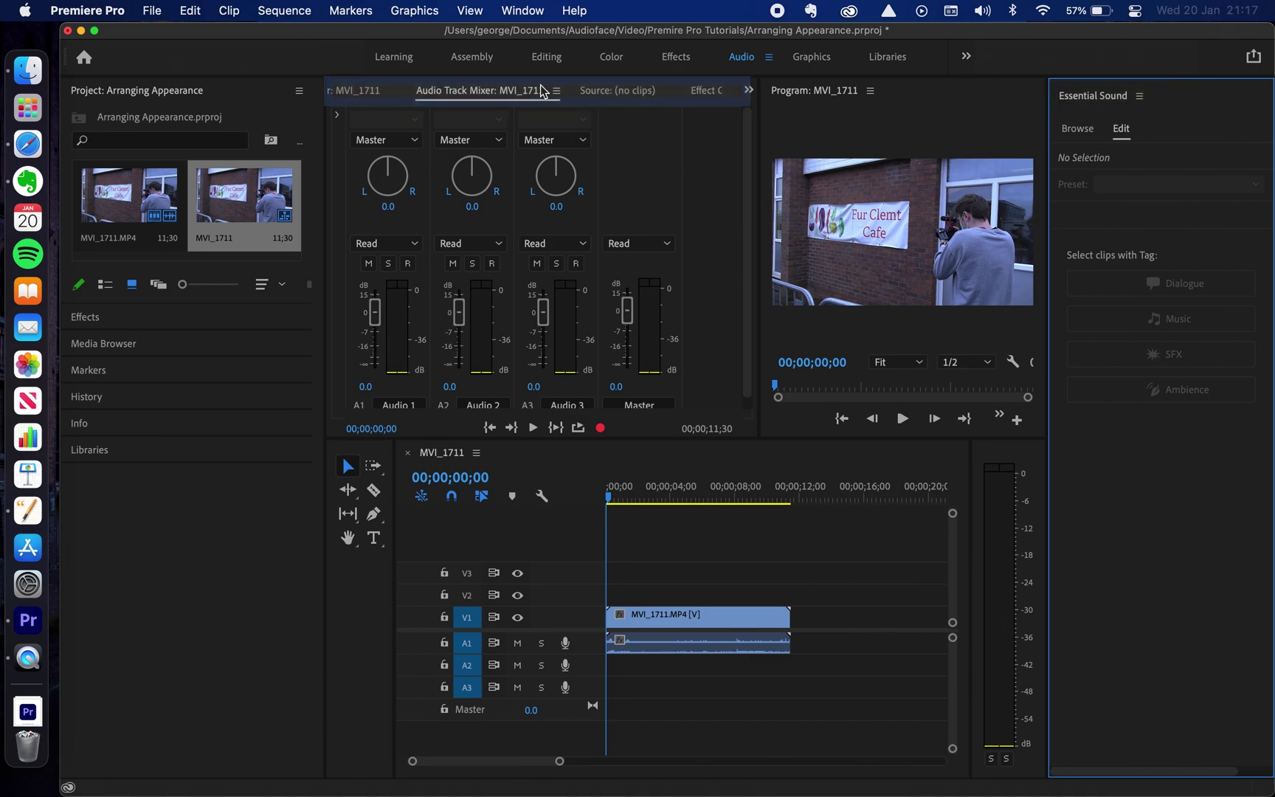
drag(445, 455, 657, 163)
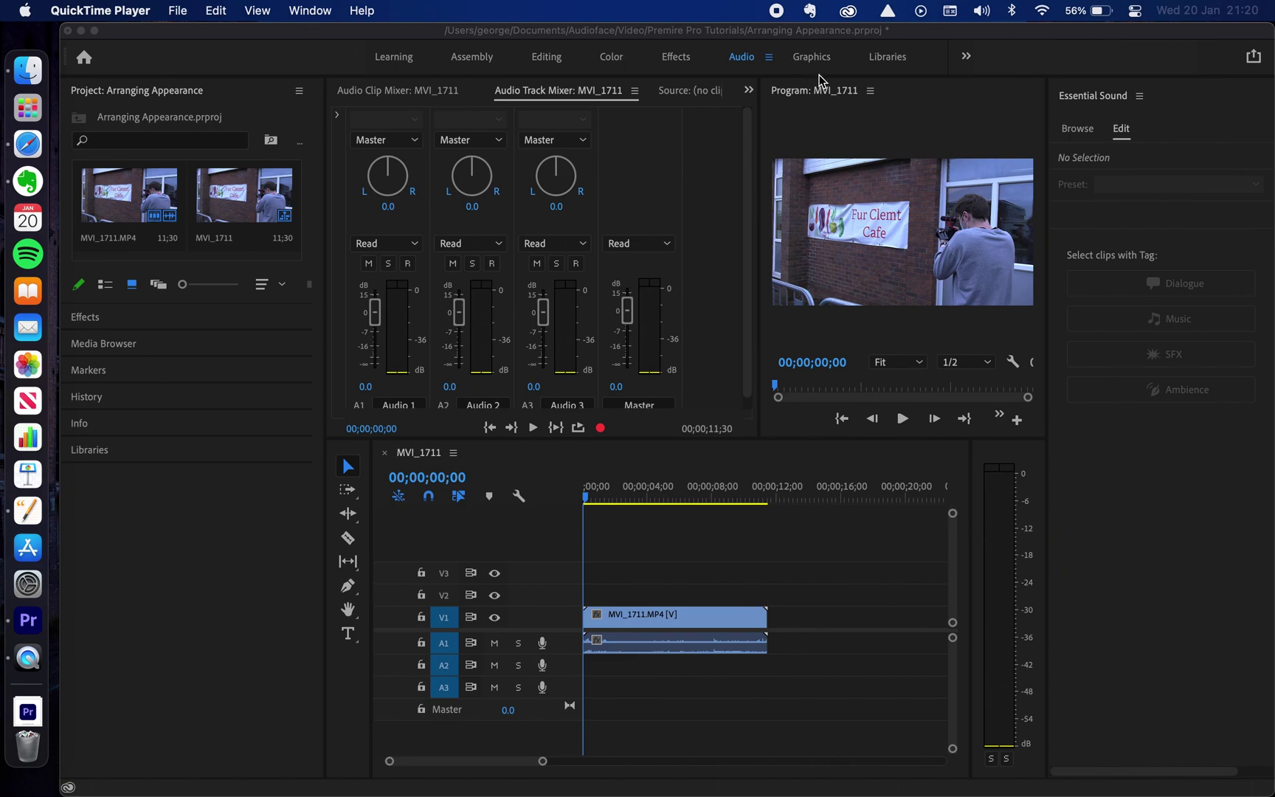
click(824, 97)
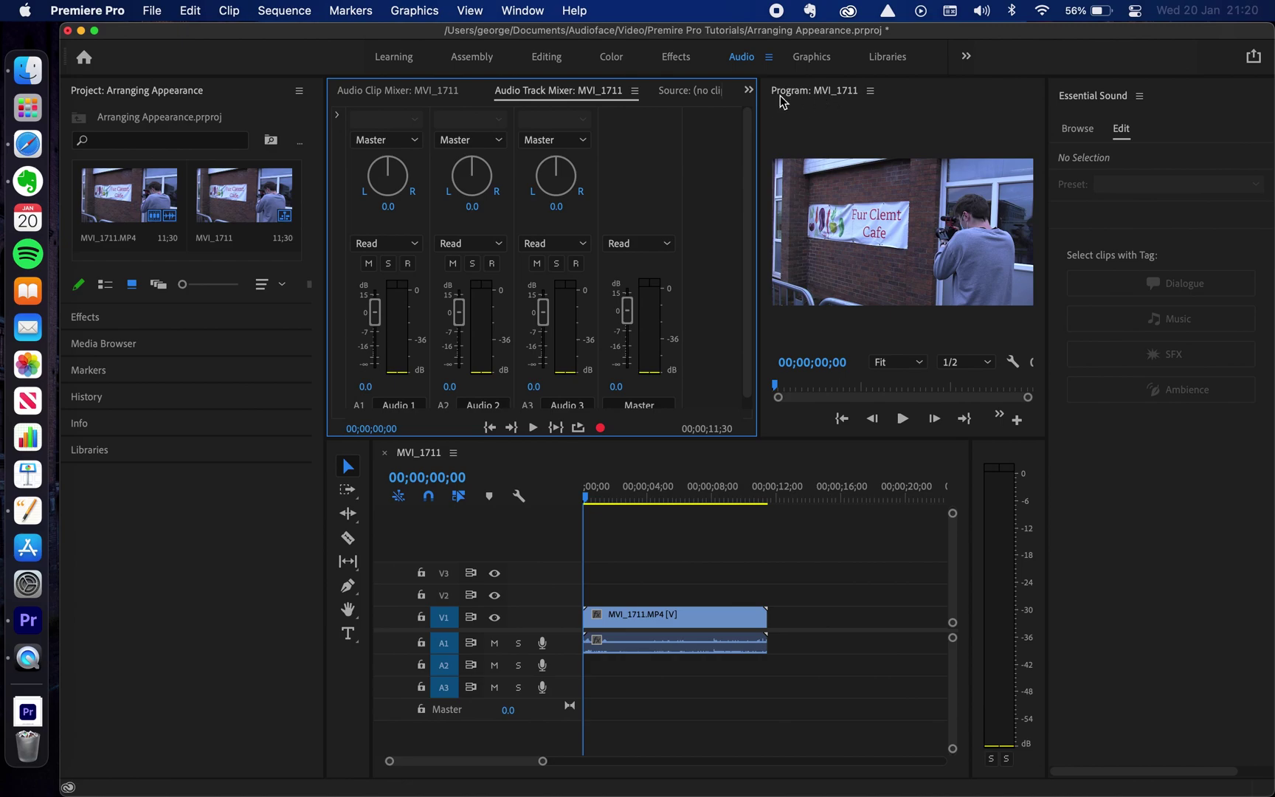
Dock the Program monitor tab into the Audio Track Mixer group's tab bar.
drag(798, 90, 730, 99)
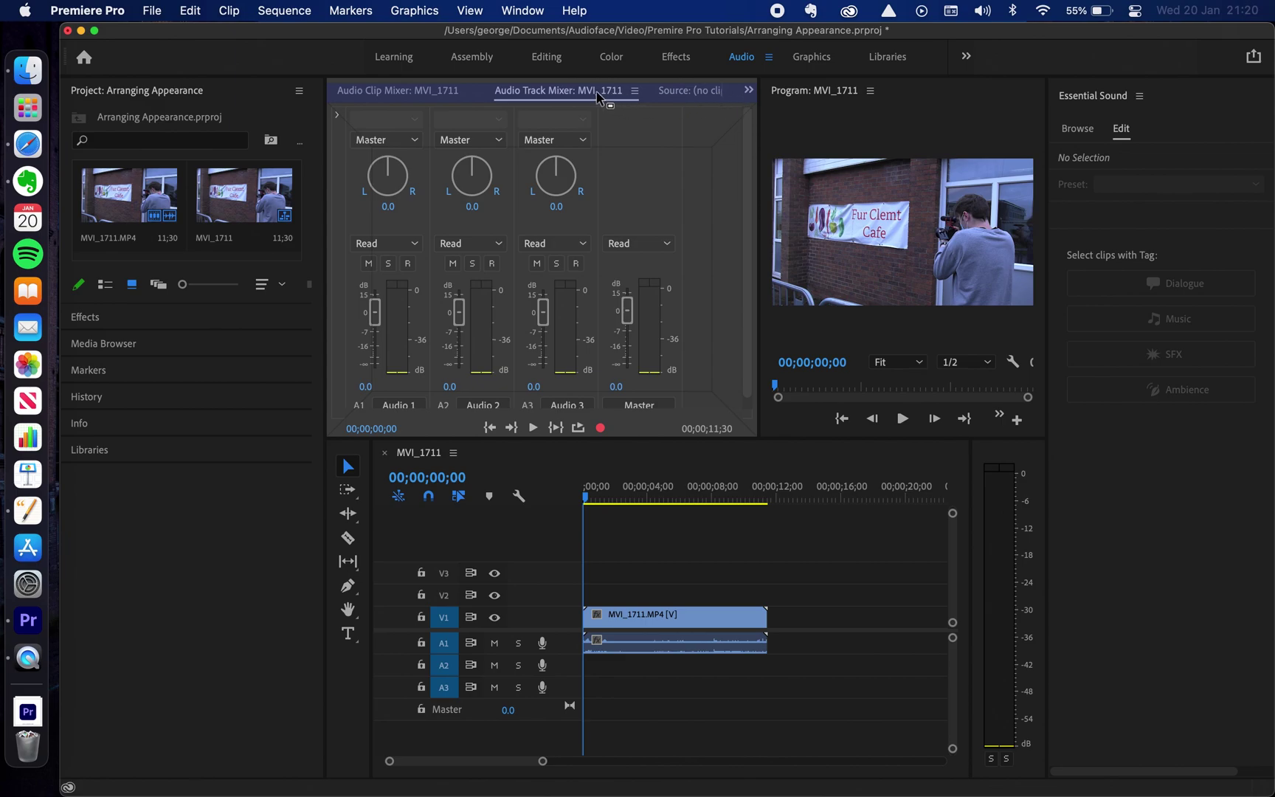
drag(716, 96, 724, 92)
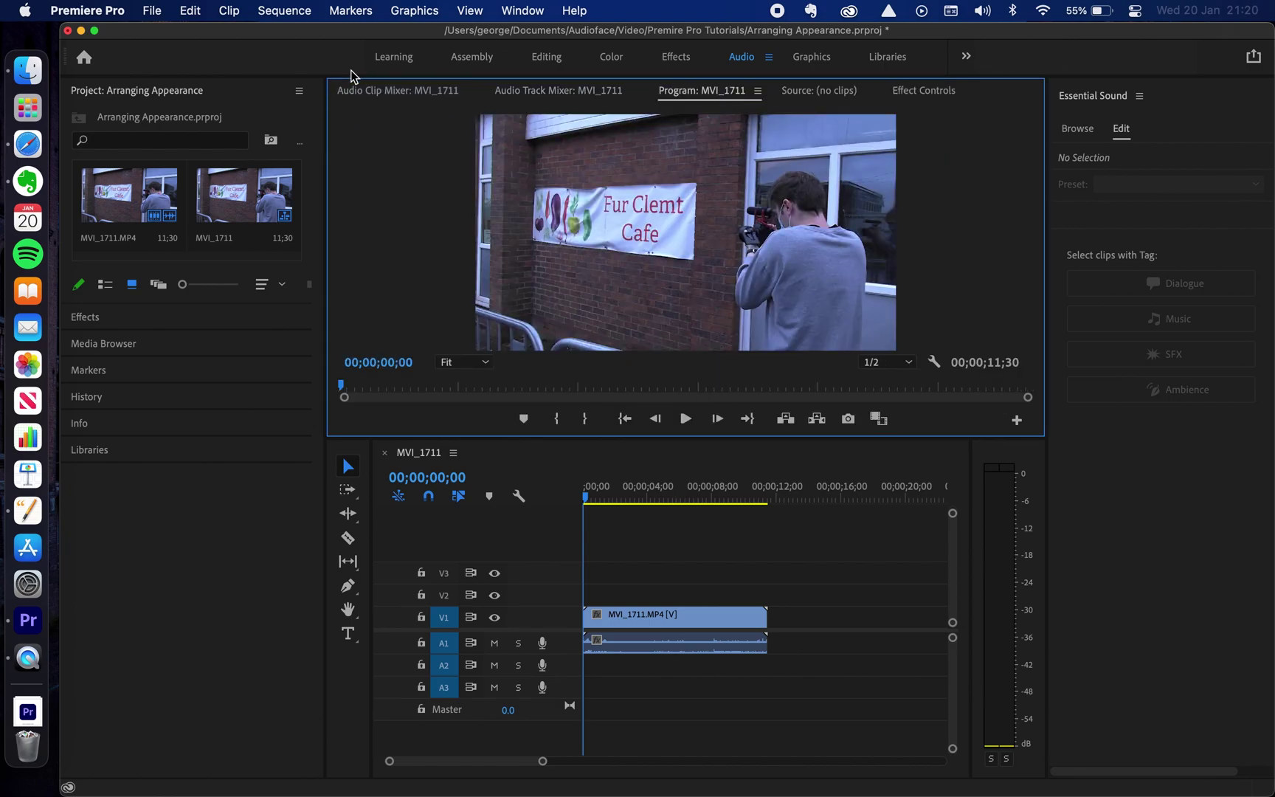
drag(398, 89, 660, 93)
click(582, 91)
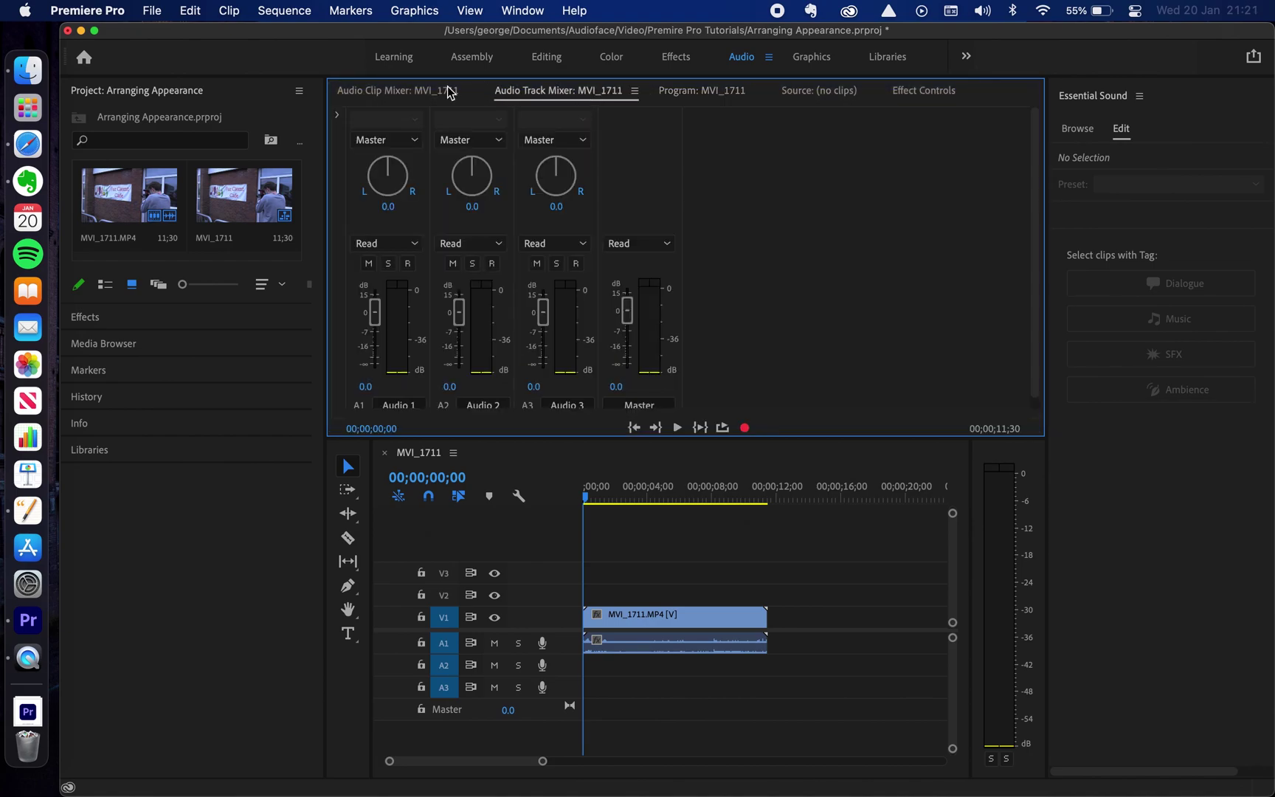
click(451, 88)
click(549, 98)
click(689, 91)
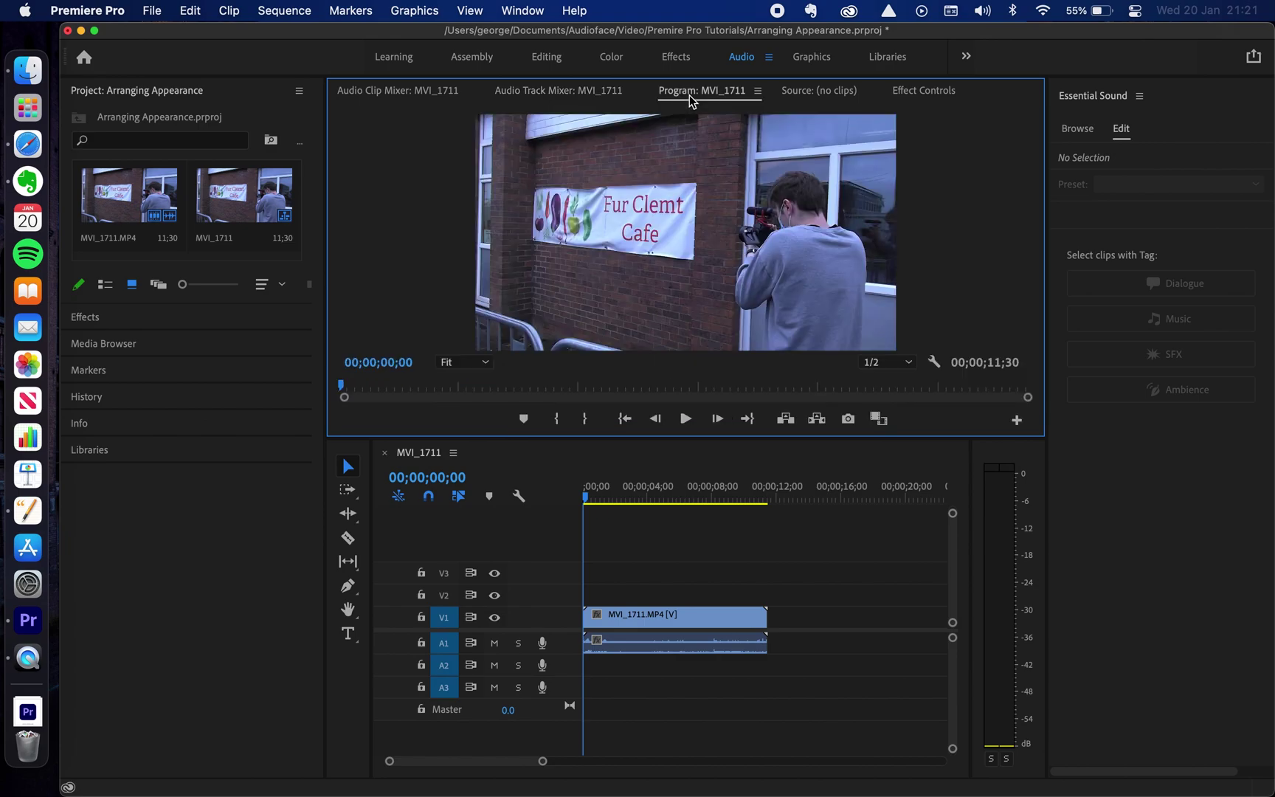
click(826, 93)
click(889, 94)
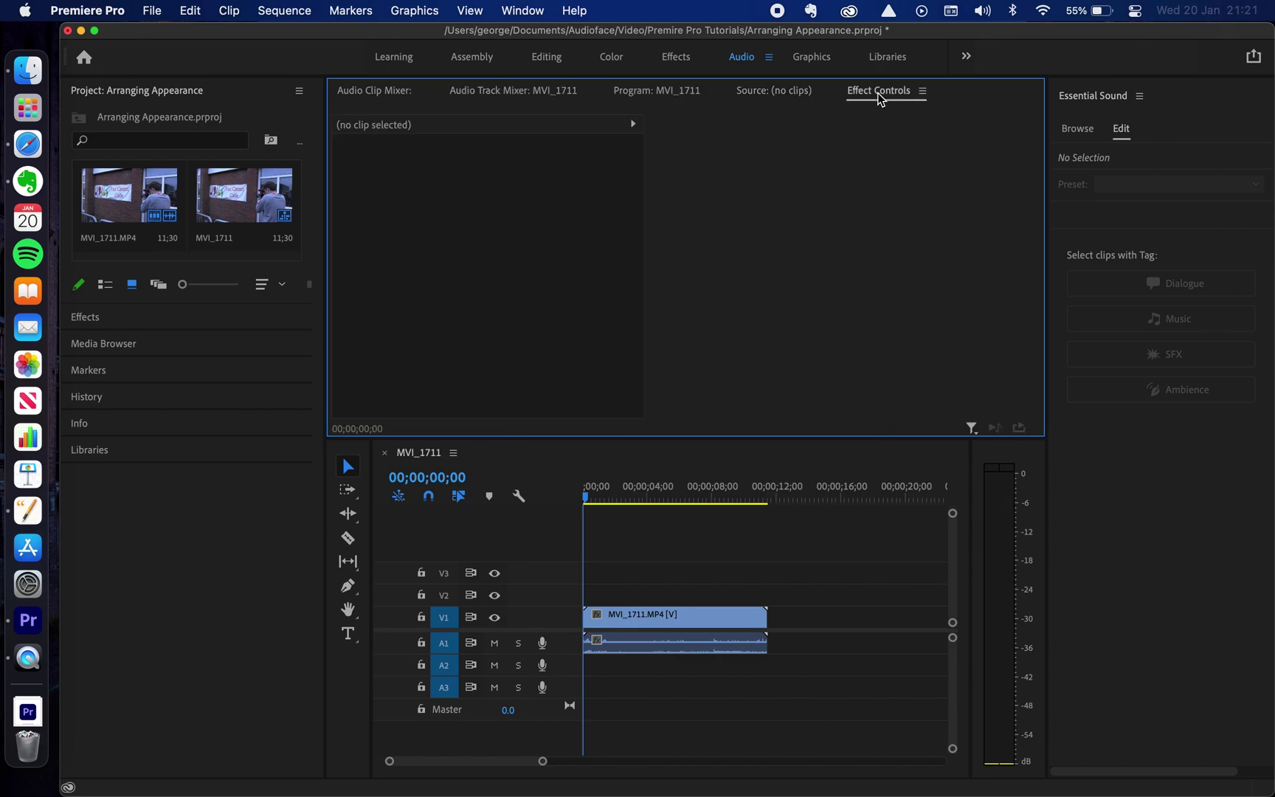
click(797, 90)
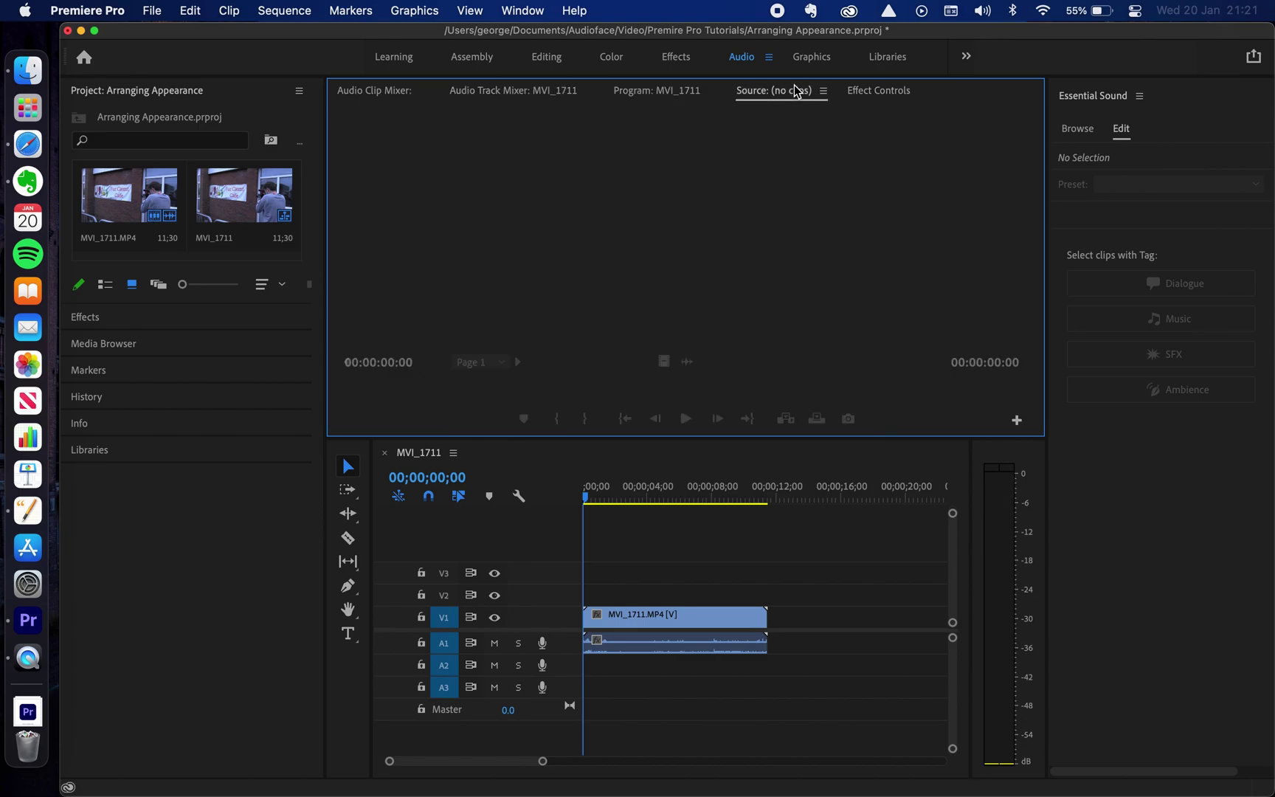
click(664, 94)
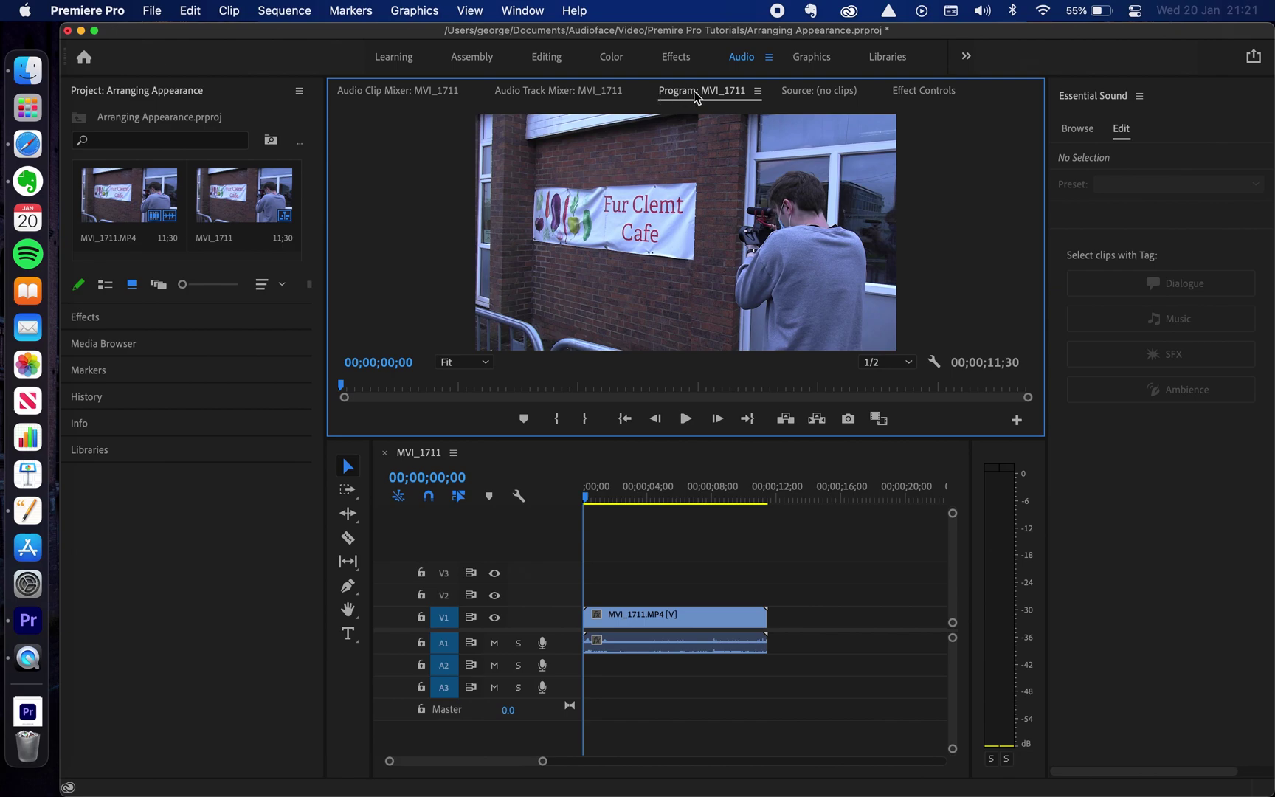
Try the Program monitor after Source, in a right column, beside Essential Sound, then dock it across the top.
drag(695, 96, 1019, 184)
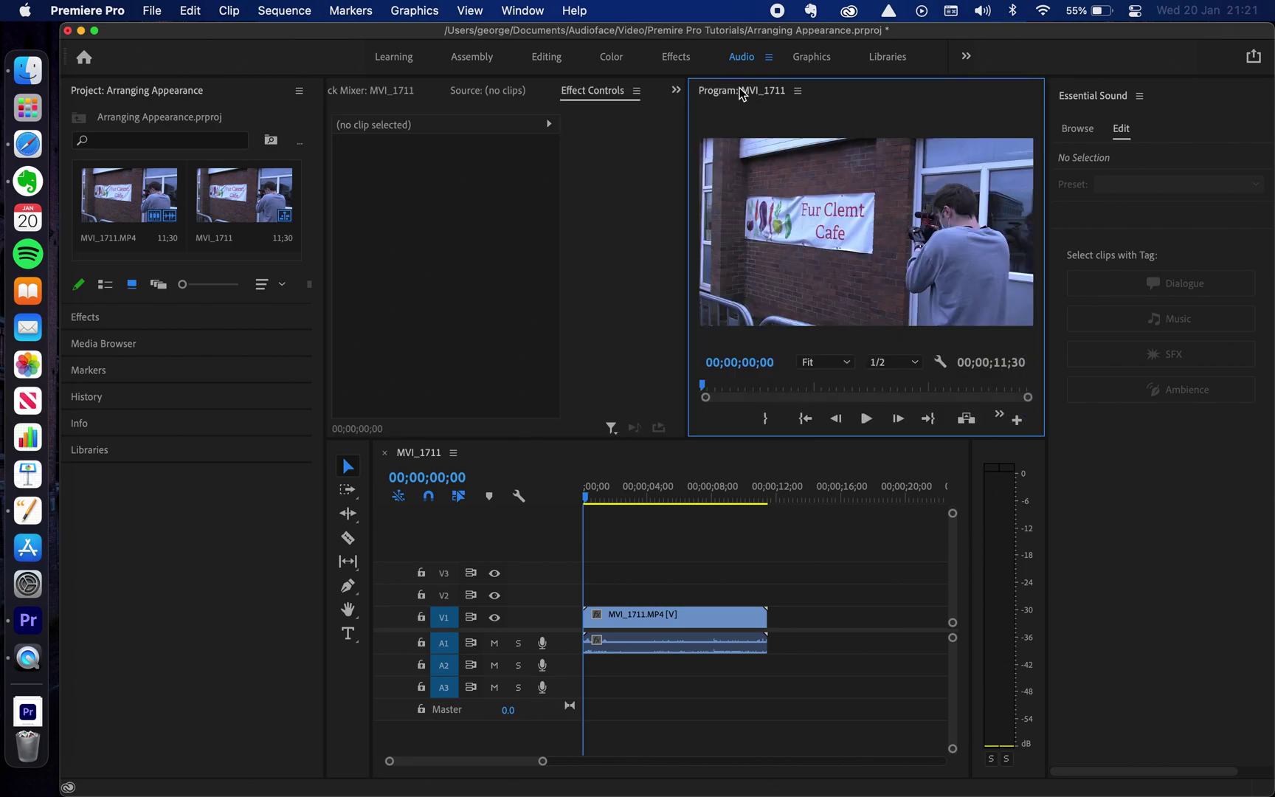
drag(740, 93, 1260, 266)
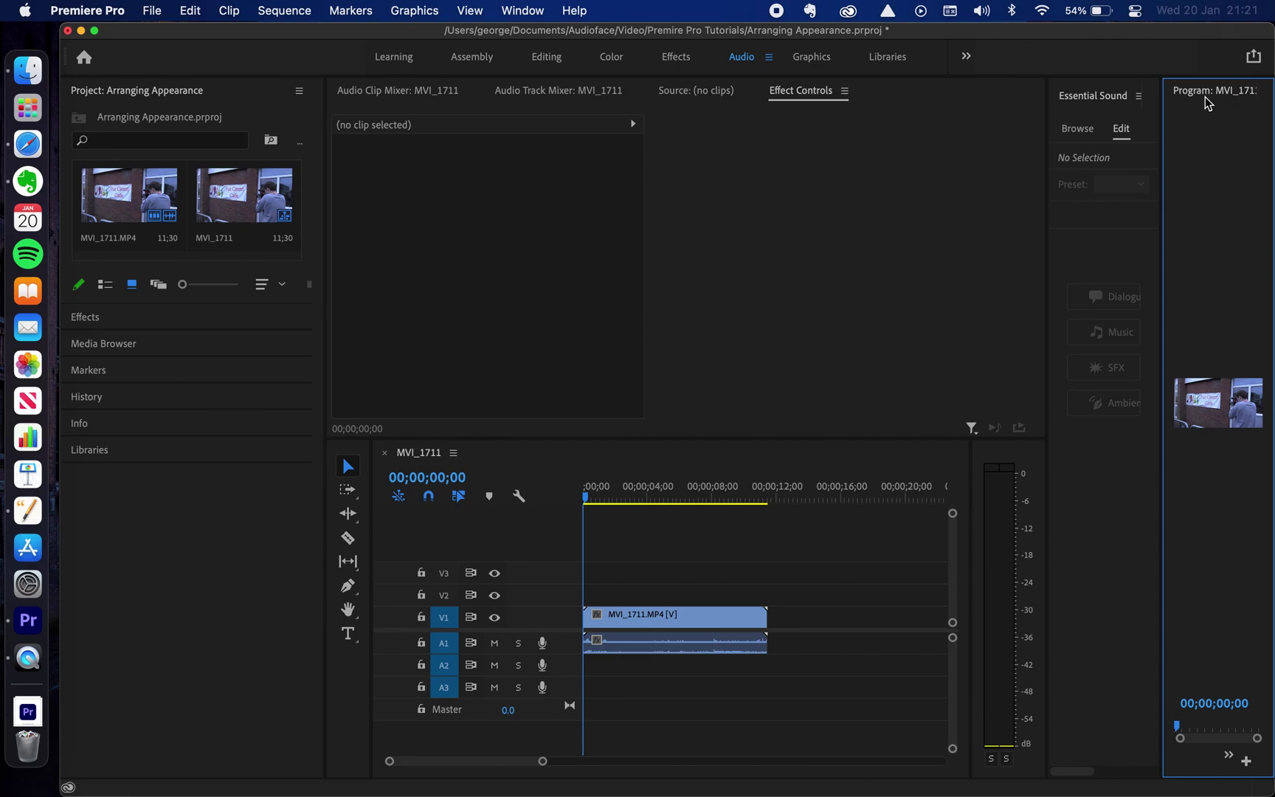
drag(1214, 93, 1021, 159)
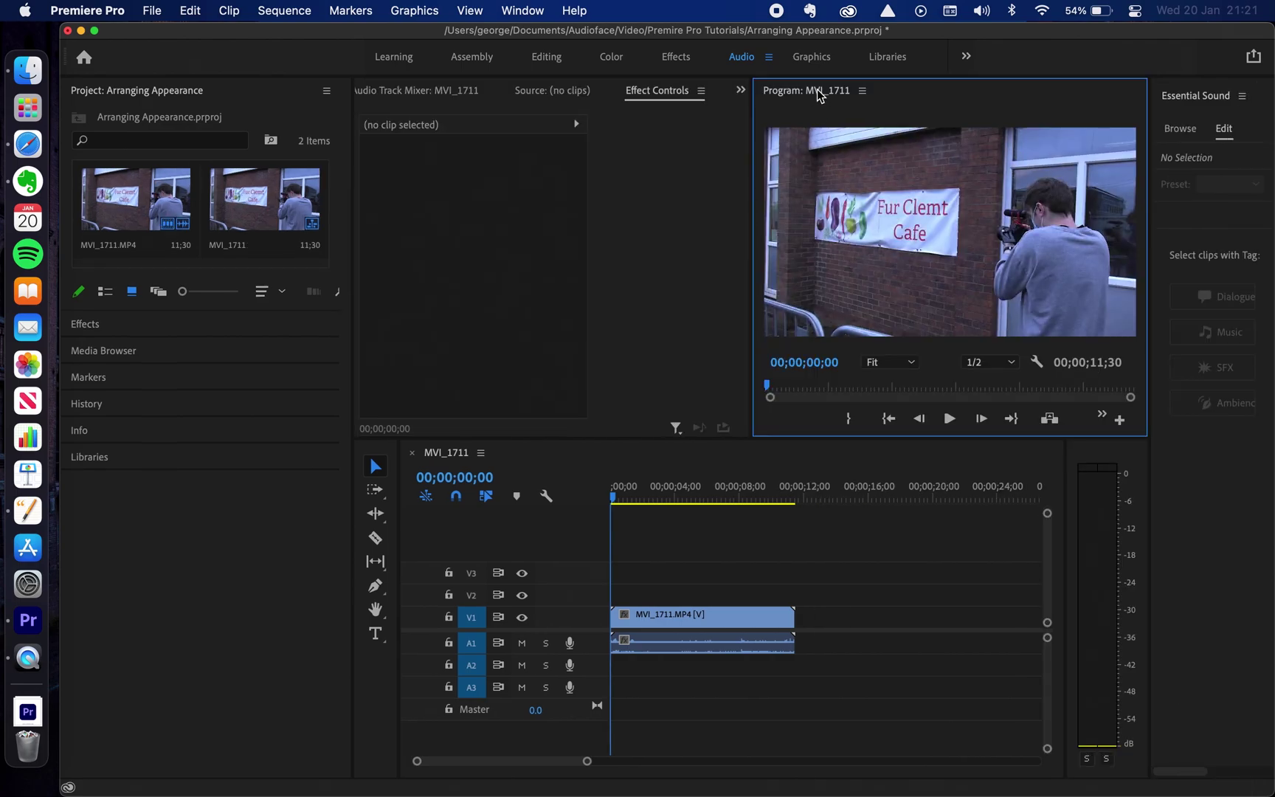
drag(818, 94, 714, 86)
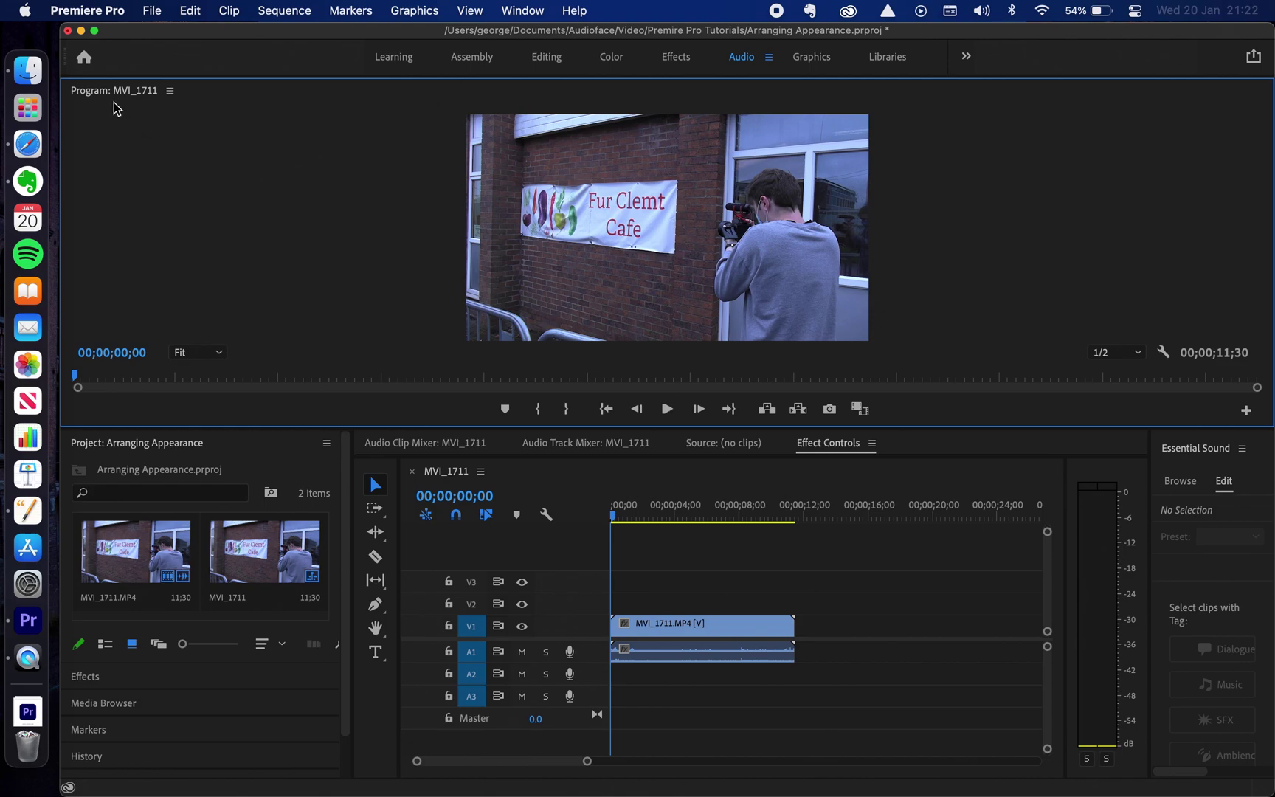
Dock the Program monitor with the MVI_1711 timeline, then view Audio Clip Mixer, Audio Track Mixer and Source.
drag(111, 92, 661, 471)
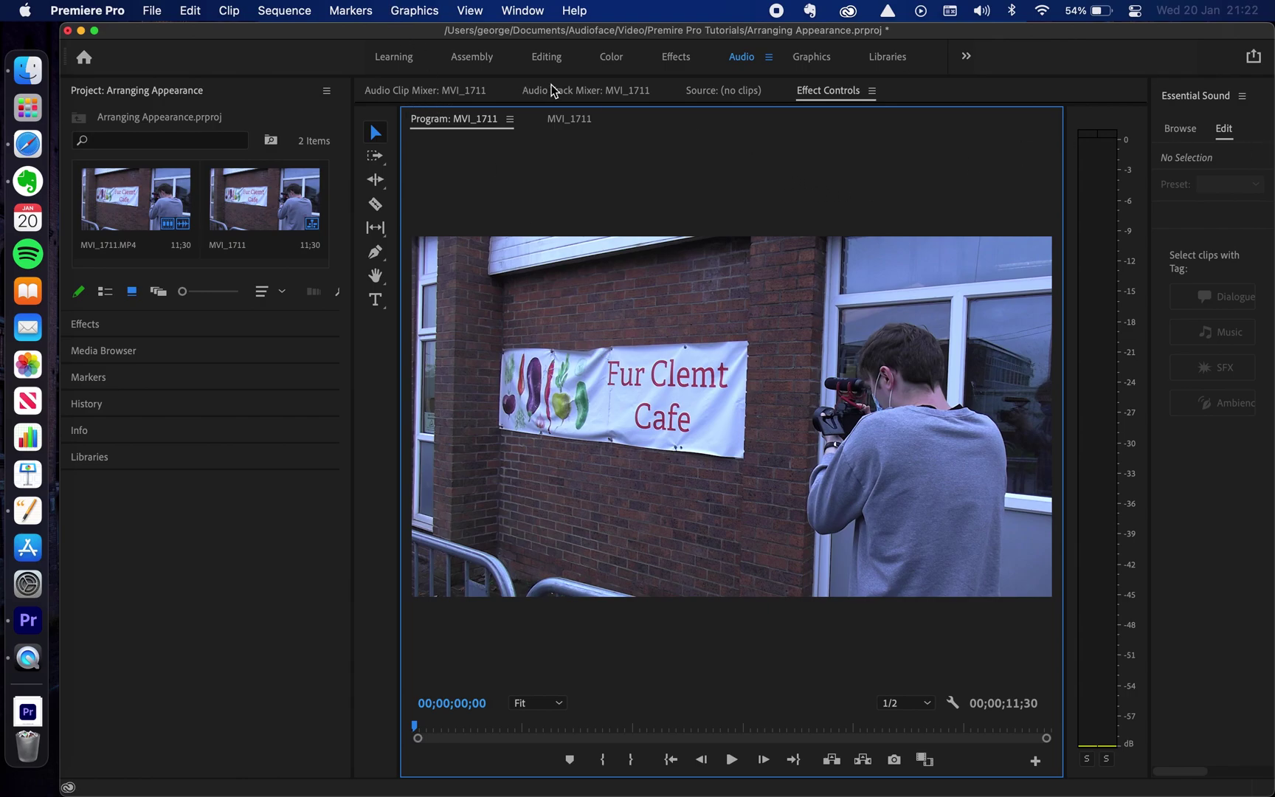
click(426, 95)
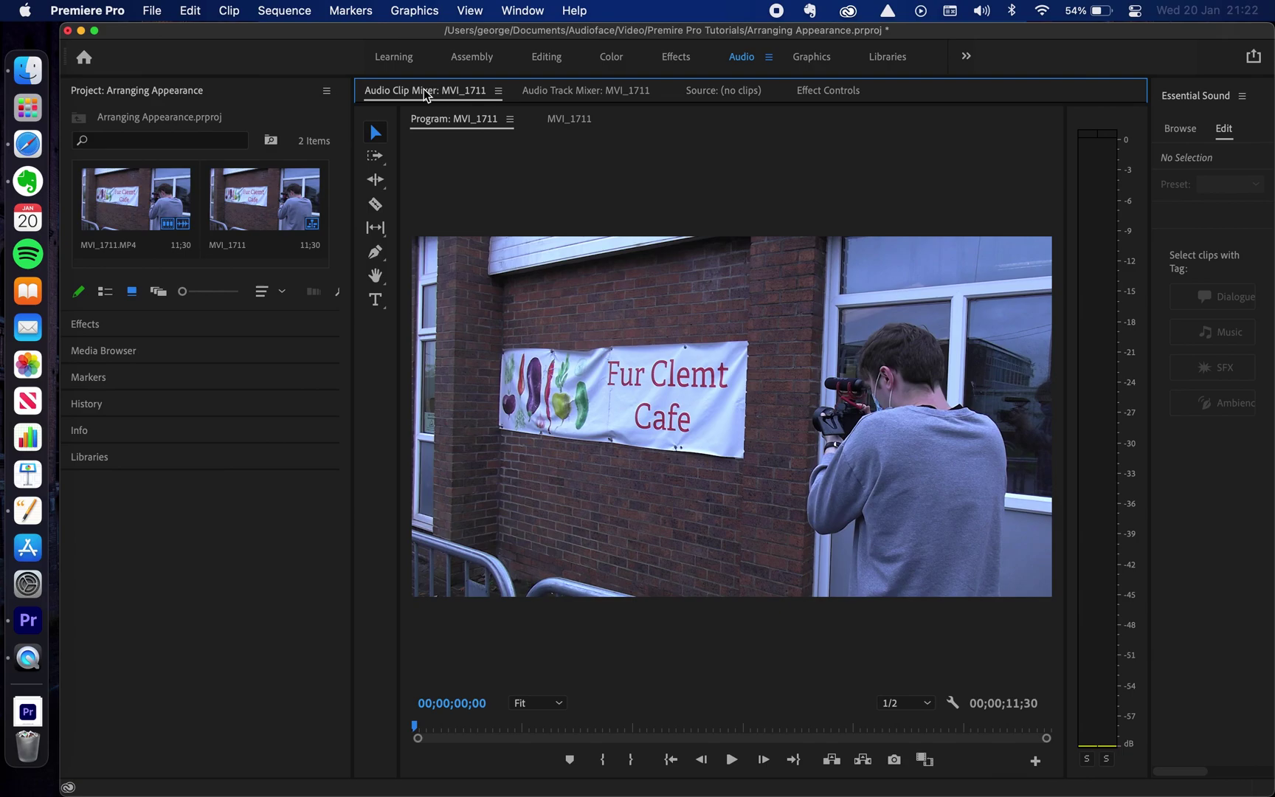
click(587, 92)
click(724, 93)
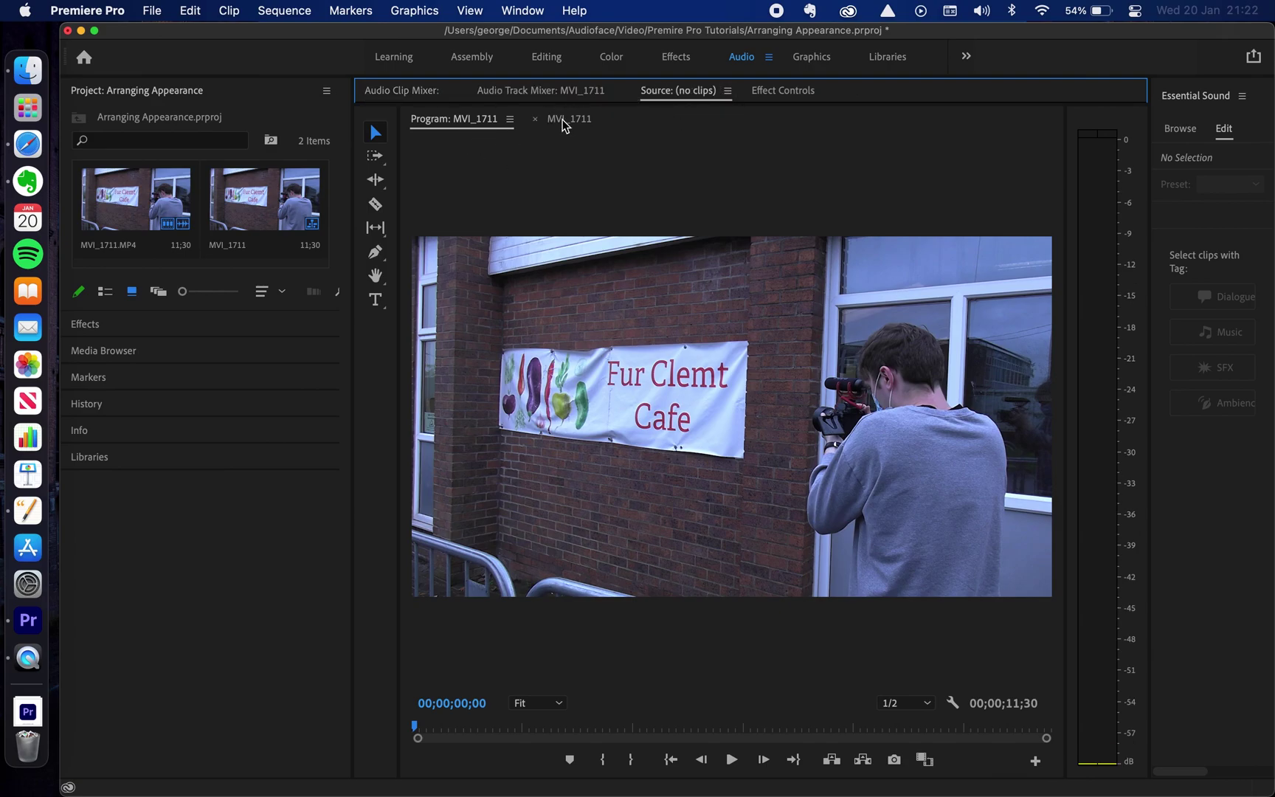
Toggle between the Audio Track and Clip Mixers, then drag the Program monitor out beside the timeline.
click(457, 123)
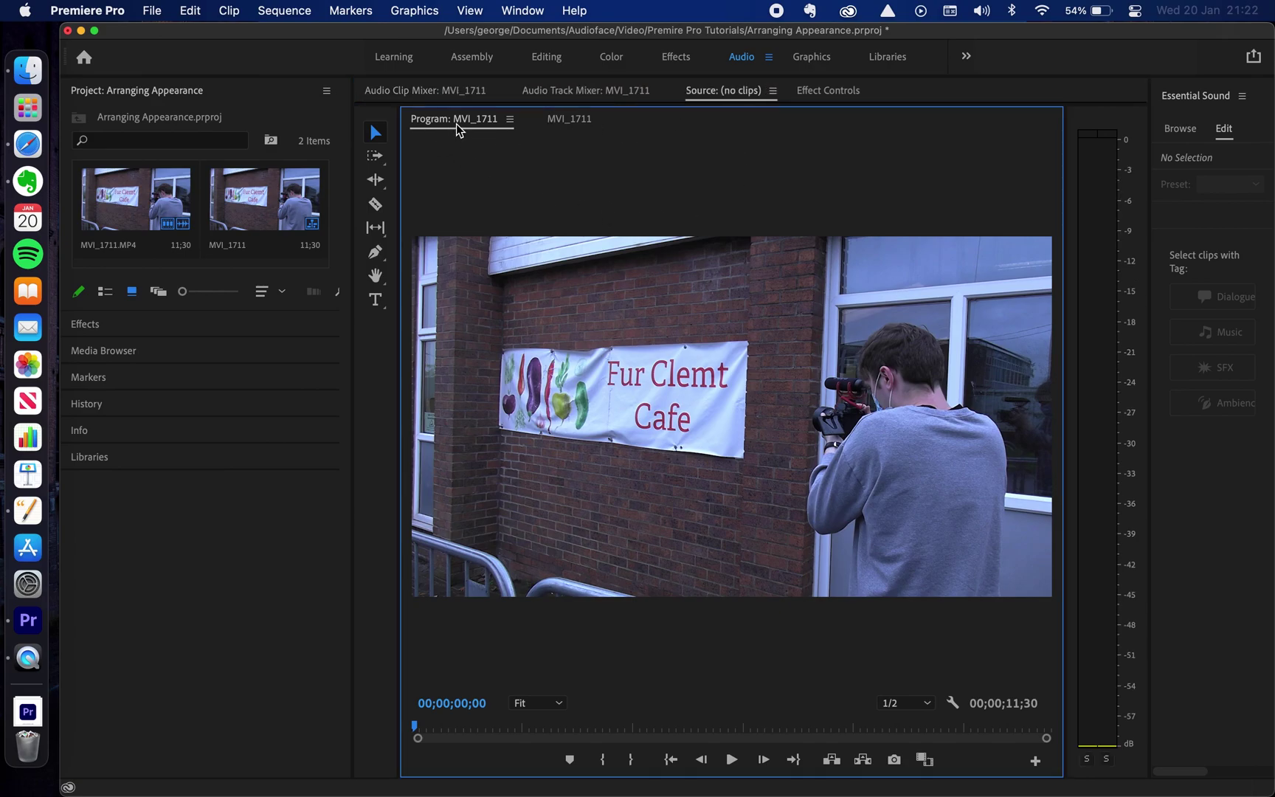
click(586, 92)
click(465, 97)
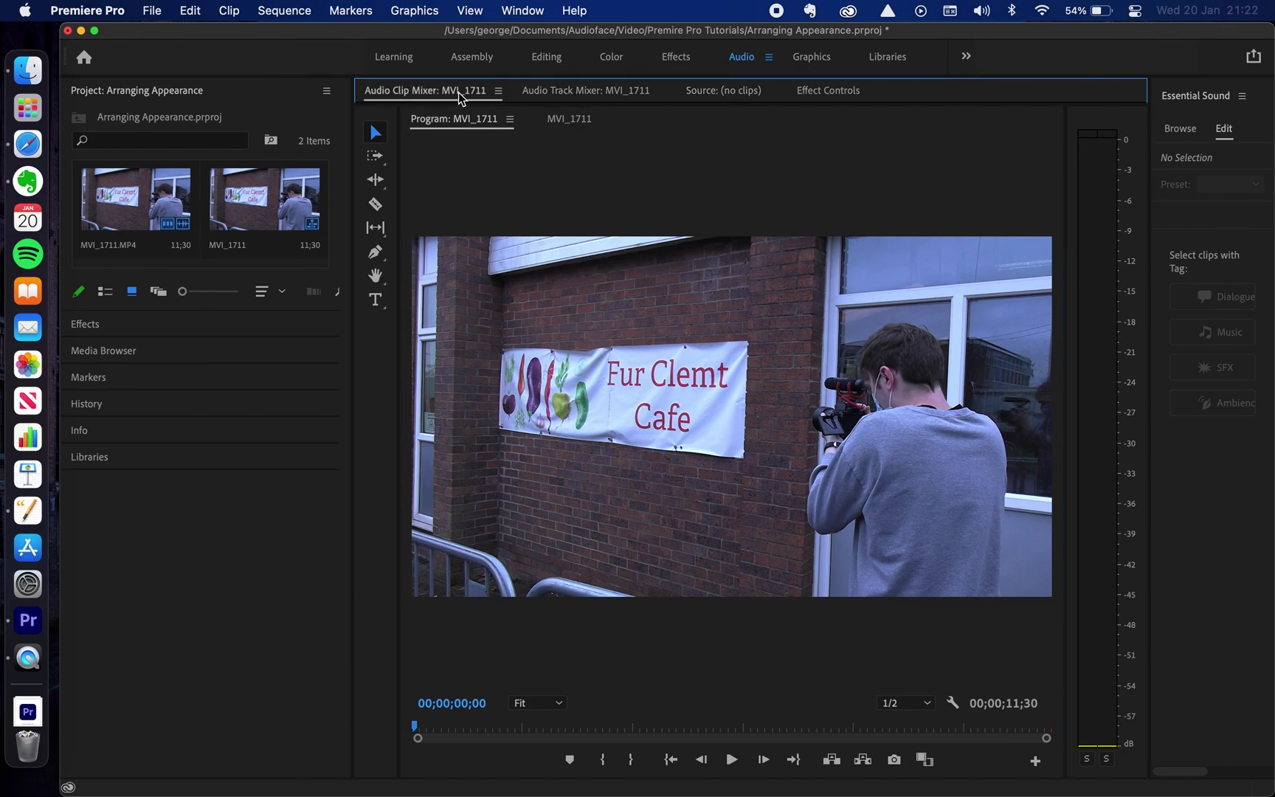
click(588, 94)
drag(485, 137, 1056, 220)
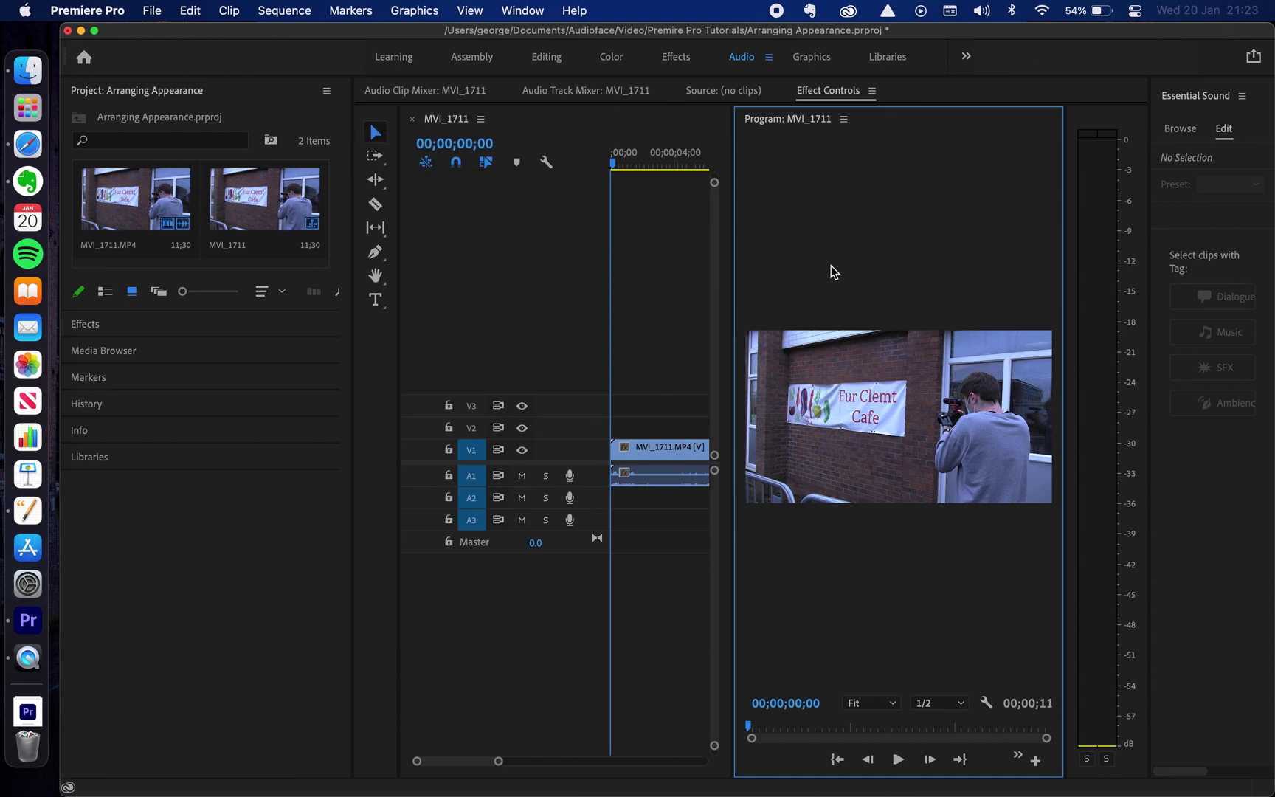
Scroll the narrowed MVI_1711 timeline right and left beside the Program monitor column.
scroll(641, 413, right, 3)
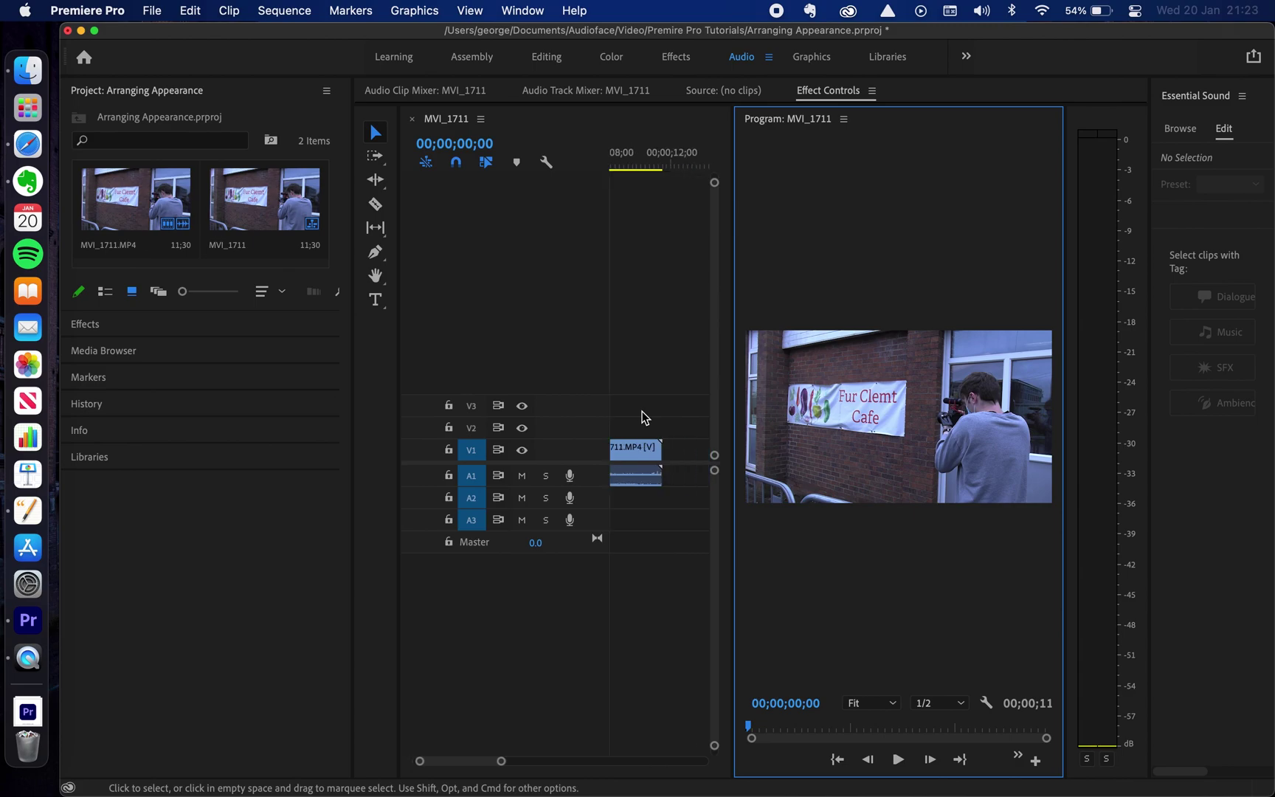
scroll(641, 417, left, 3)
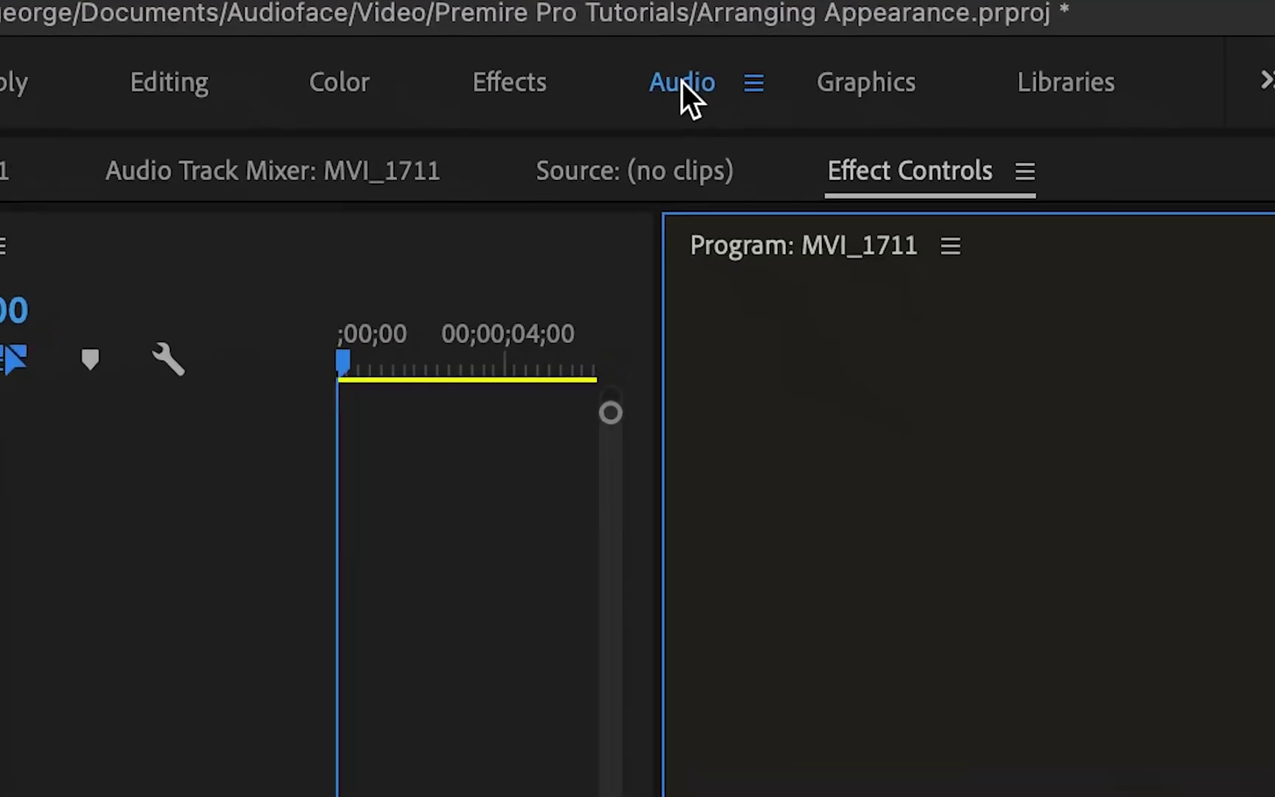
Restore the Audio workspace with Reset to Saved Layout from its tab's context menu.
right_click(680, 82)
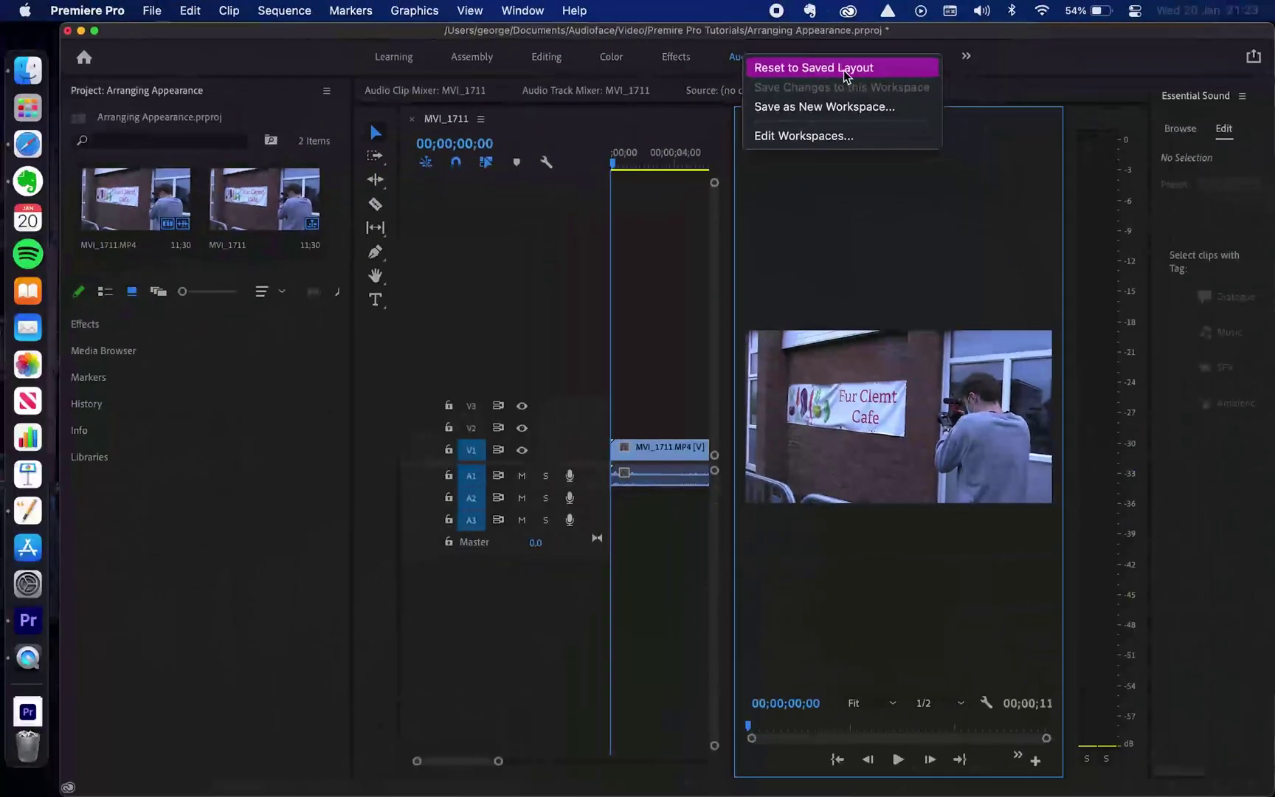
click(949, 112)
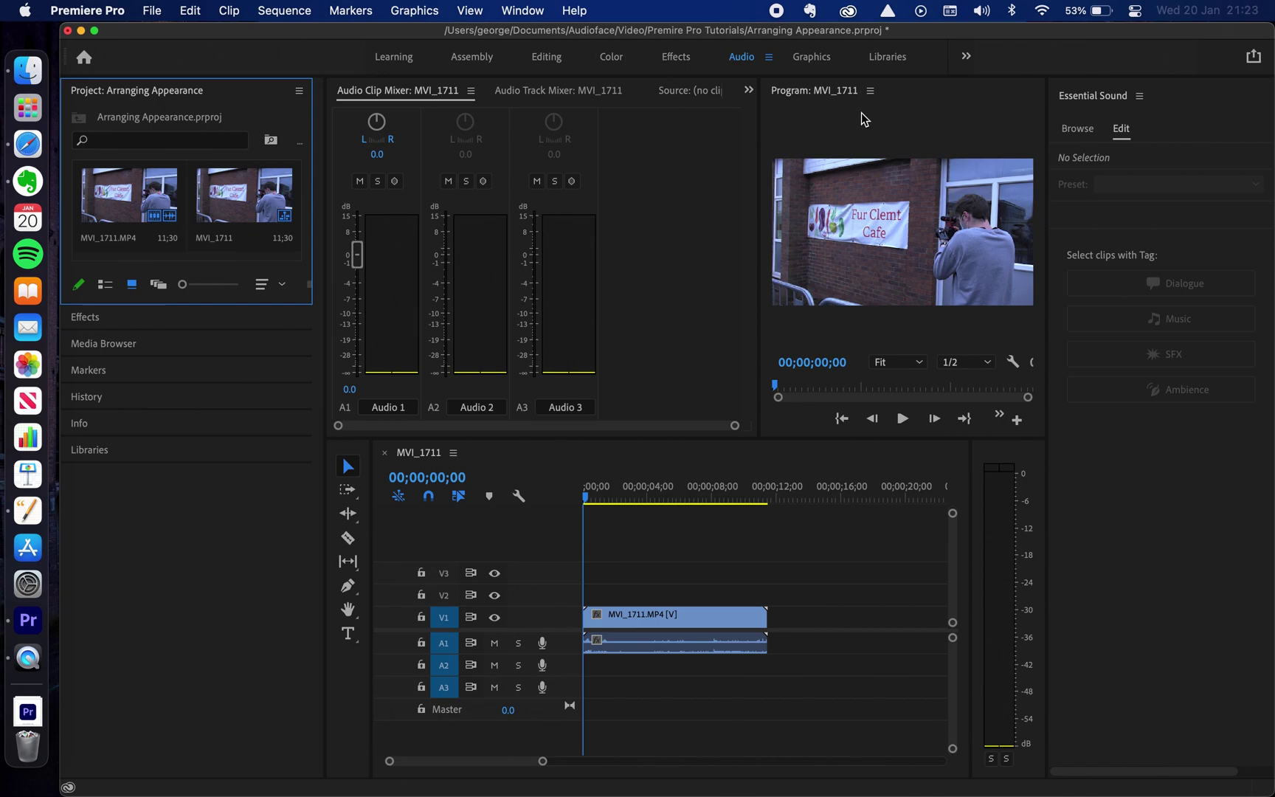
Show the Essential Graphics panel from the Window menu and drag it toward the left.
click(524, 11)
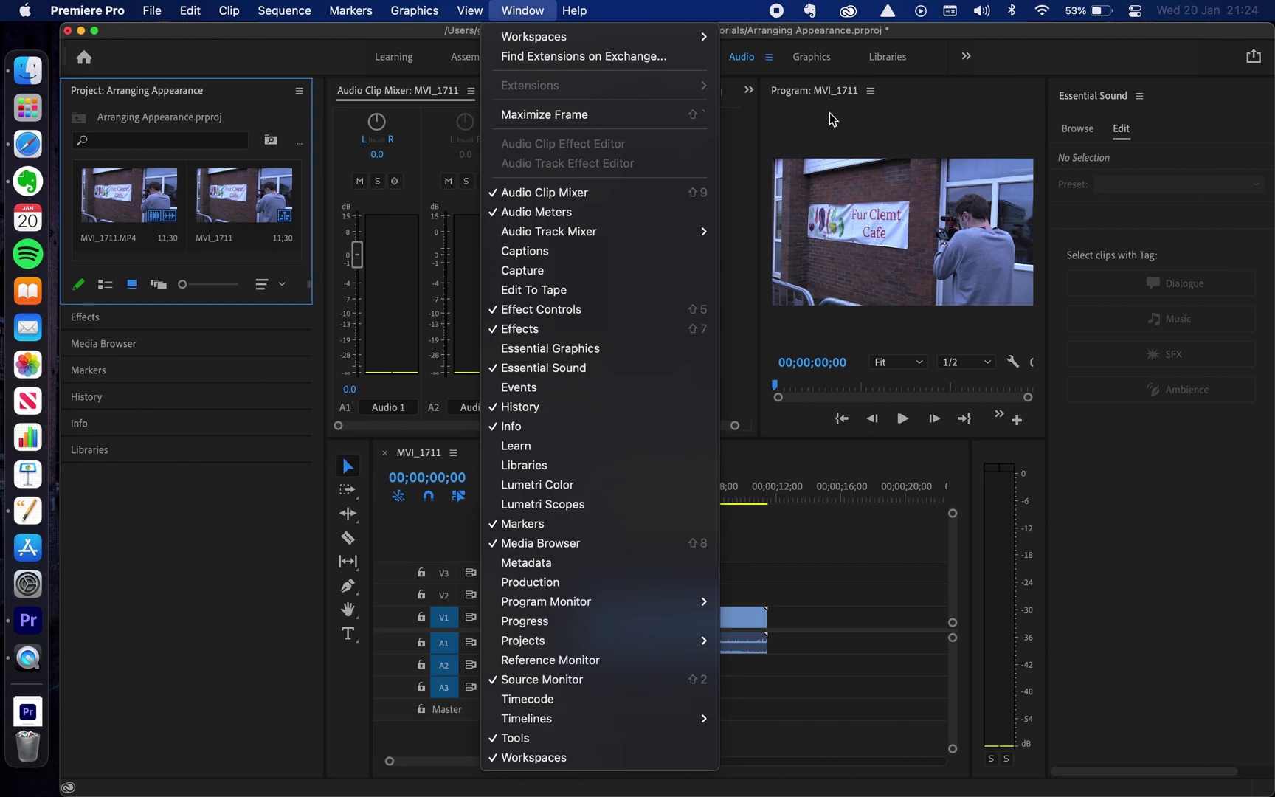
mouse_move(623, 609)
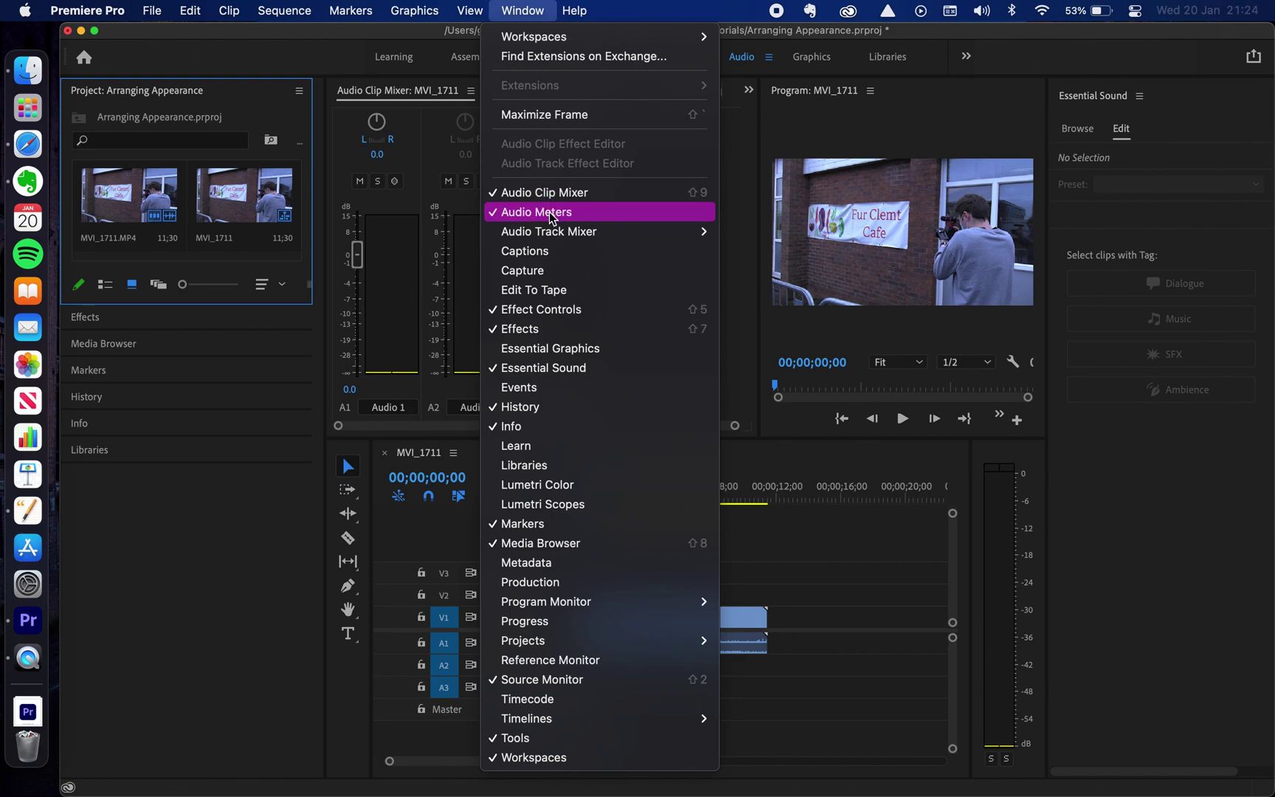
click(537, 349)
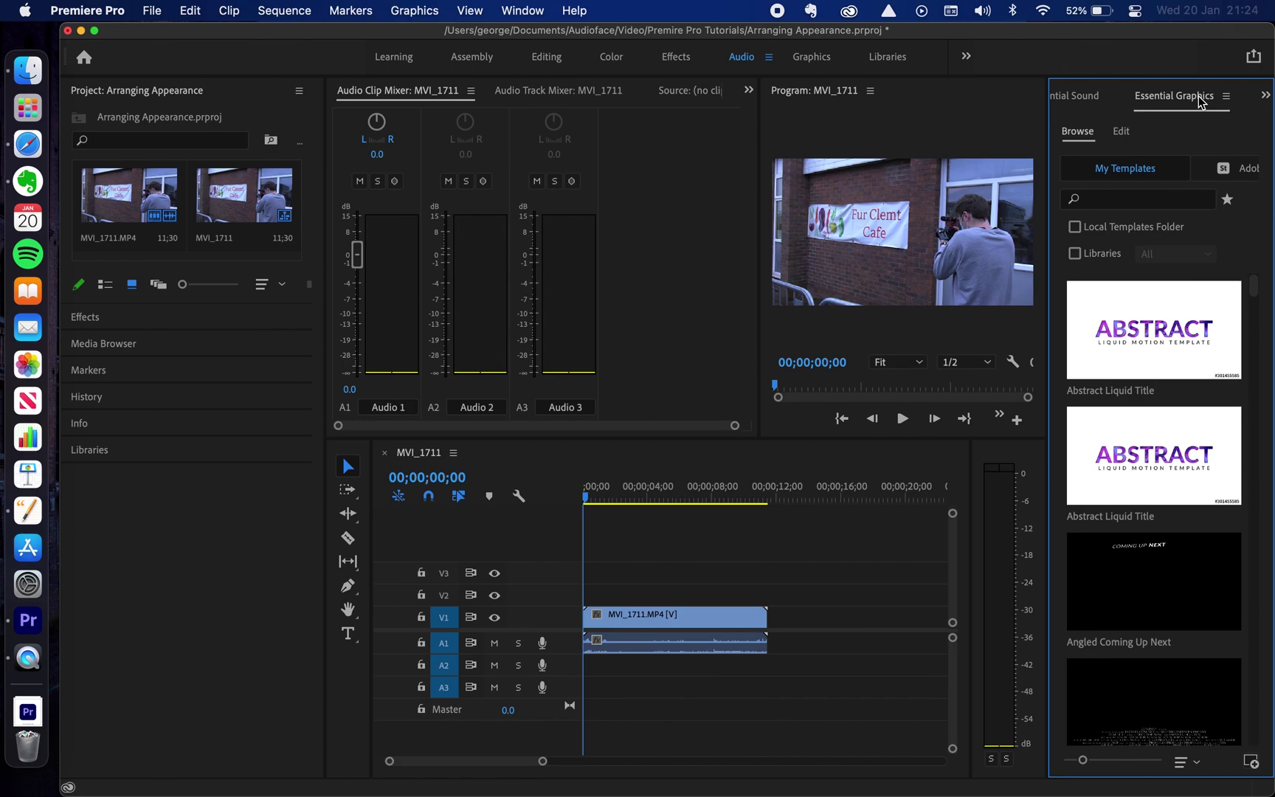
drag(1198, 95, 362, 181)
Dock Essential Graphics as a left column beside Project, bring it forward, and open its panel options.
drag(260, 256, 78, 268)
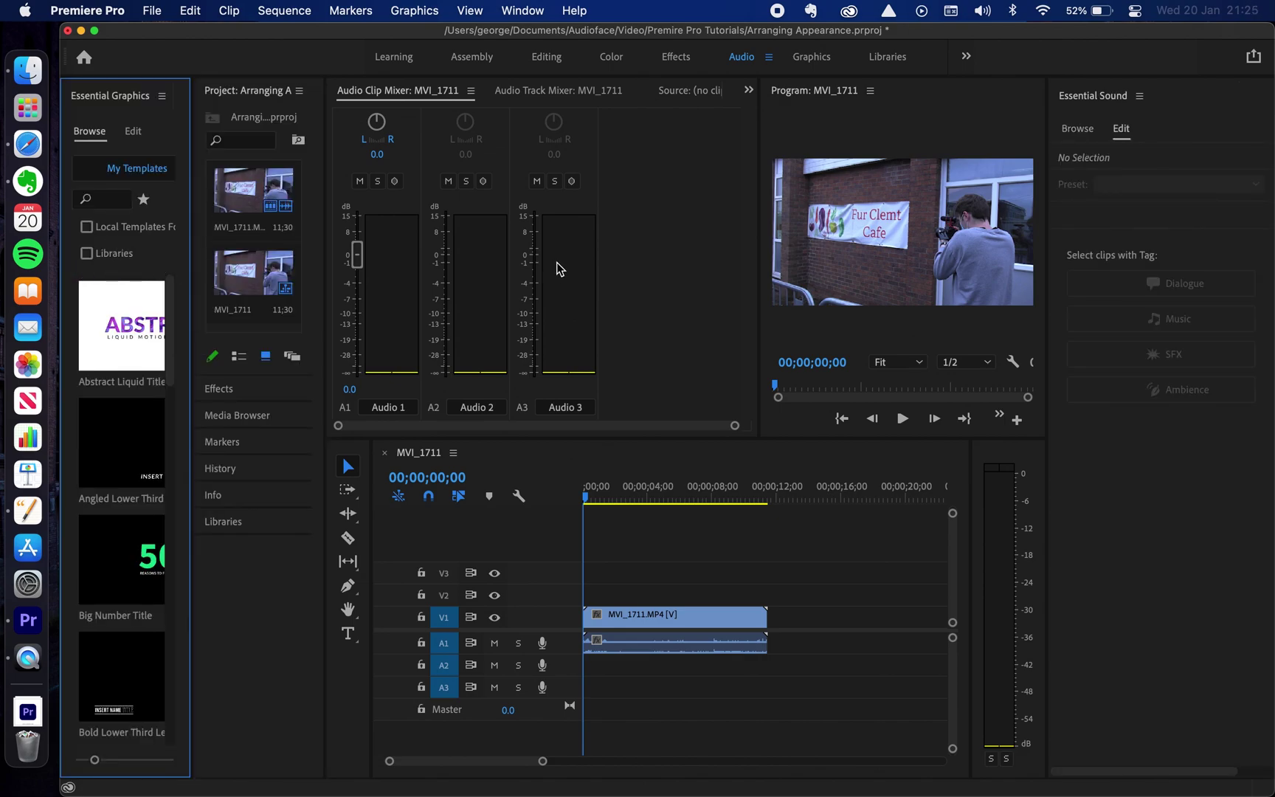
click(520, 11)
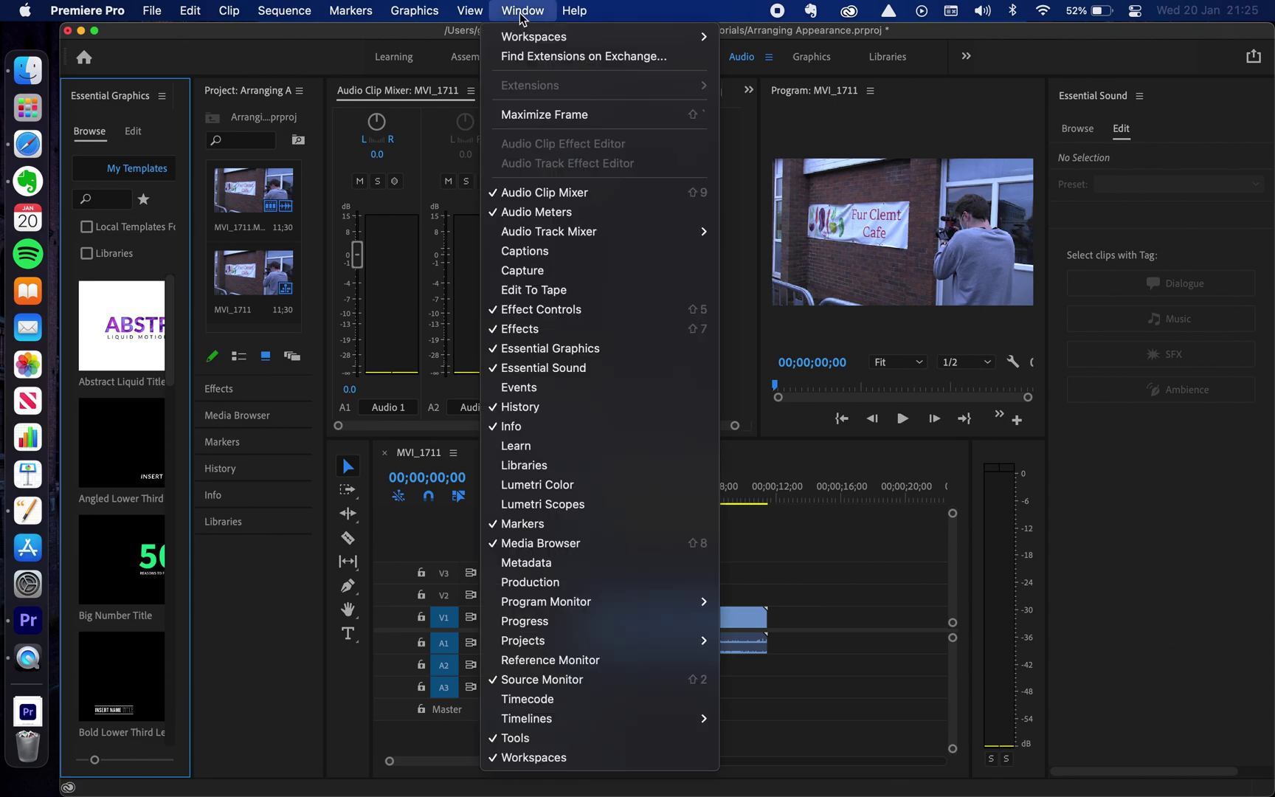
click(543, 355)
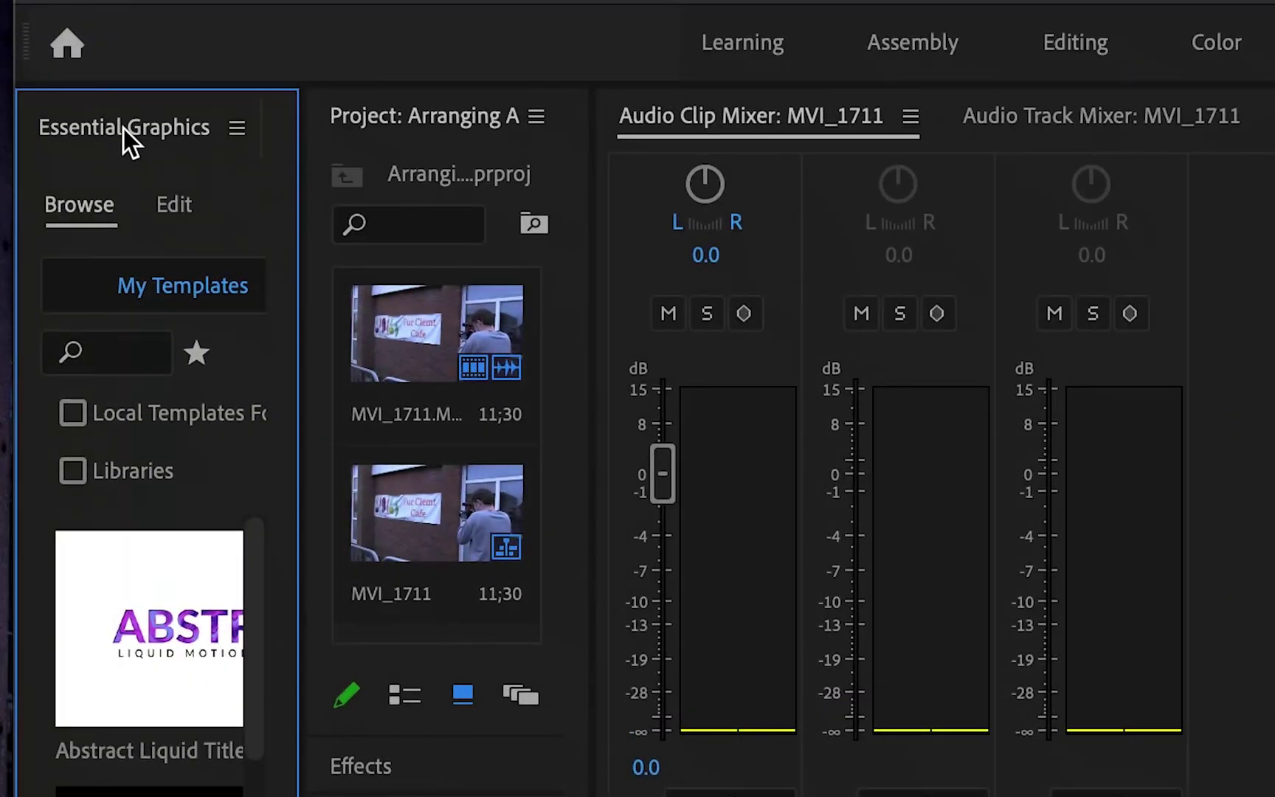
right_click(124, 128)
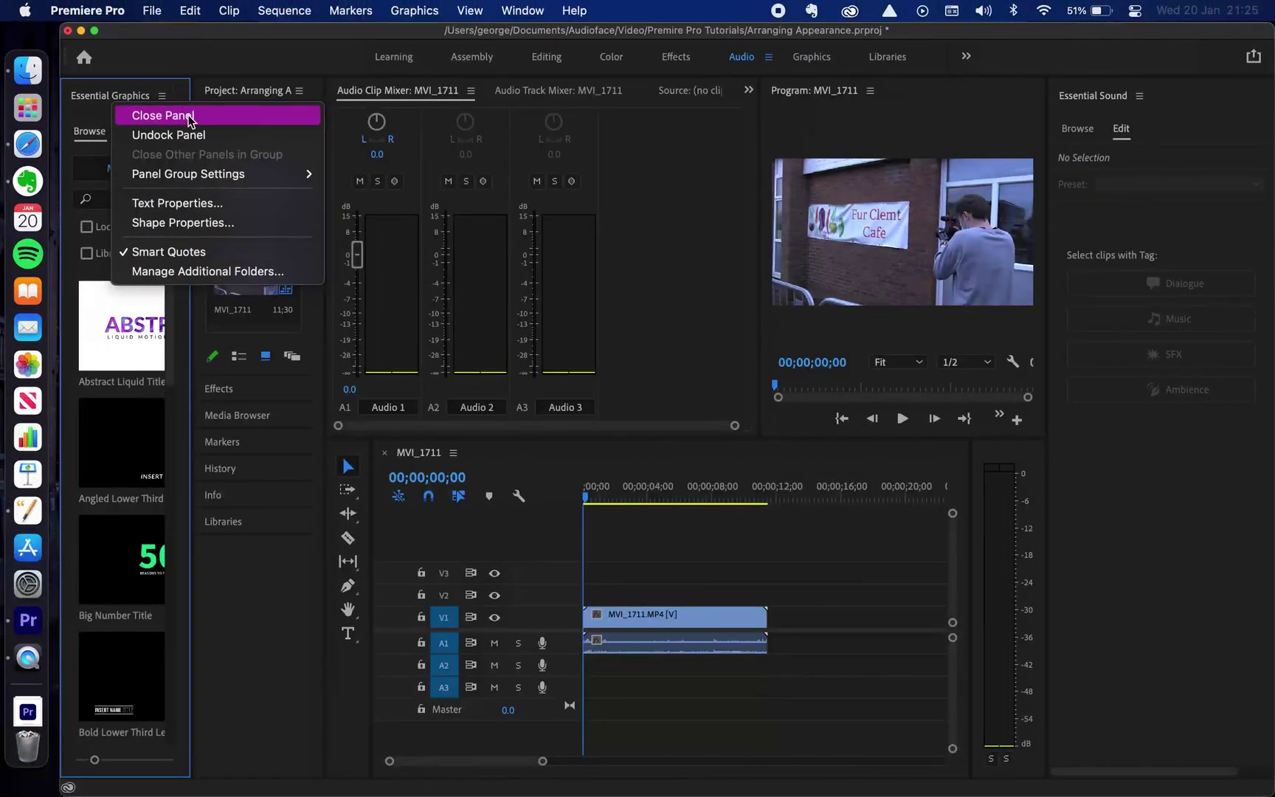
Close the Essential Graphics panel and dismiss the Window menu without adding a panel.
click(189, 118)
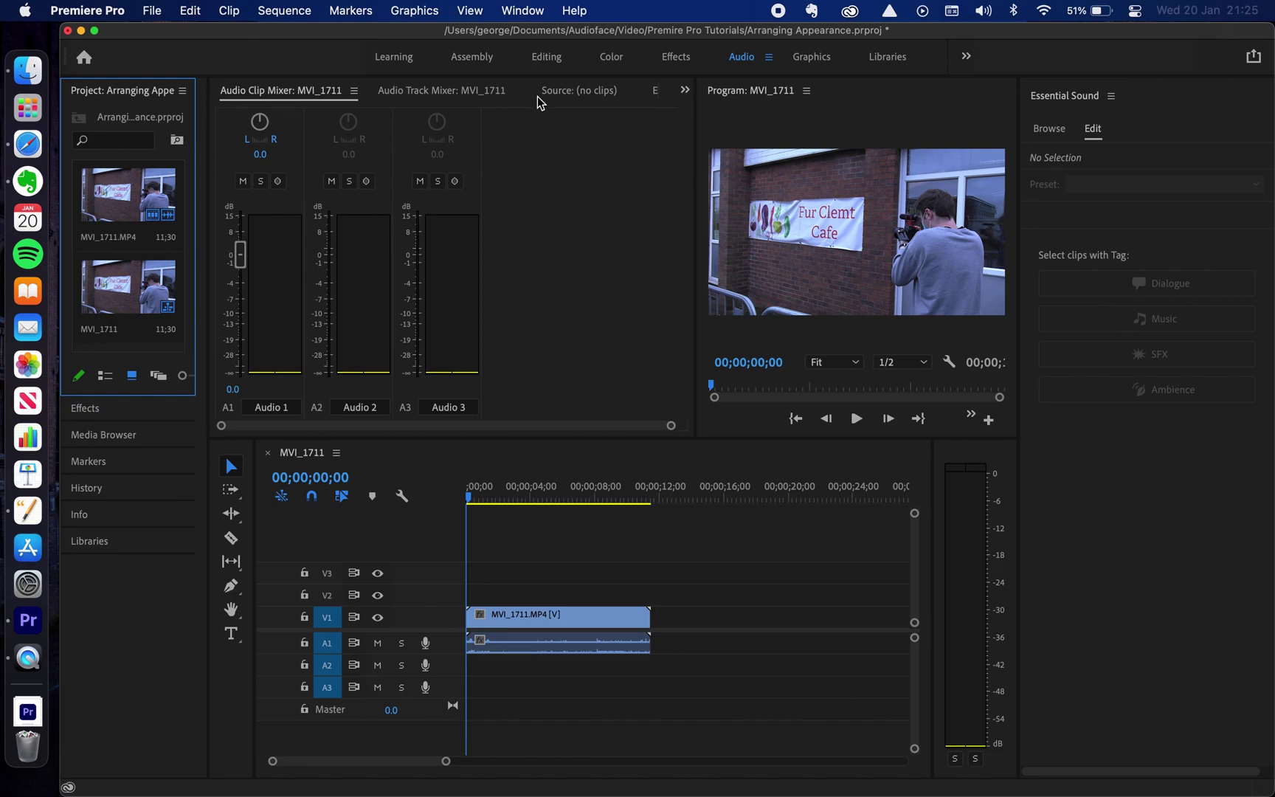
click(533, 14)
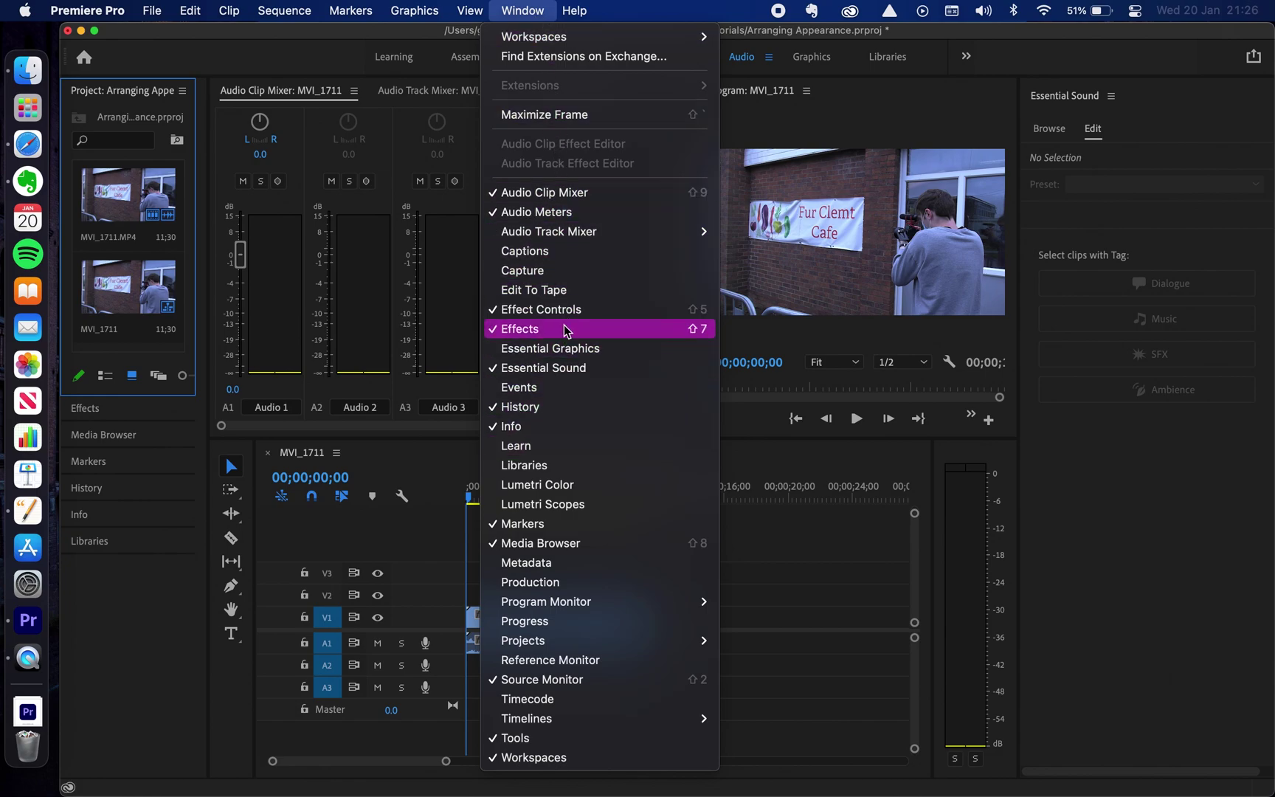
click(598, 359)
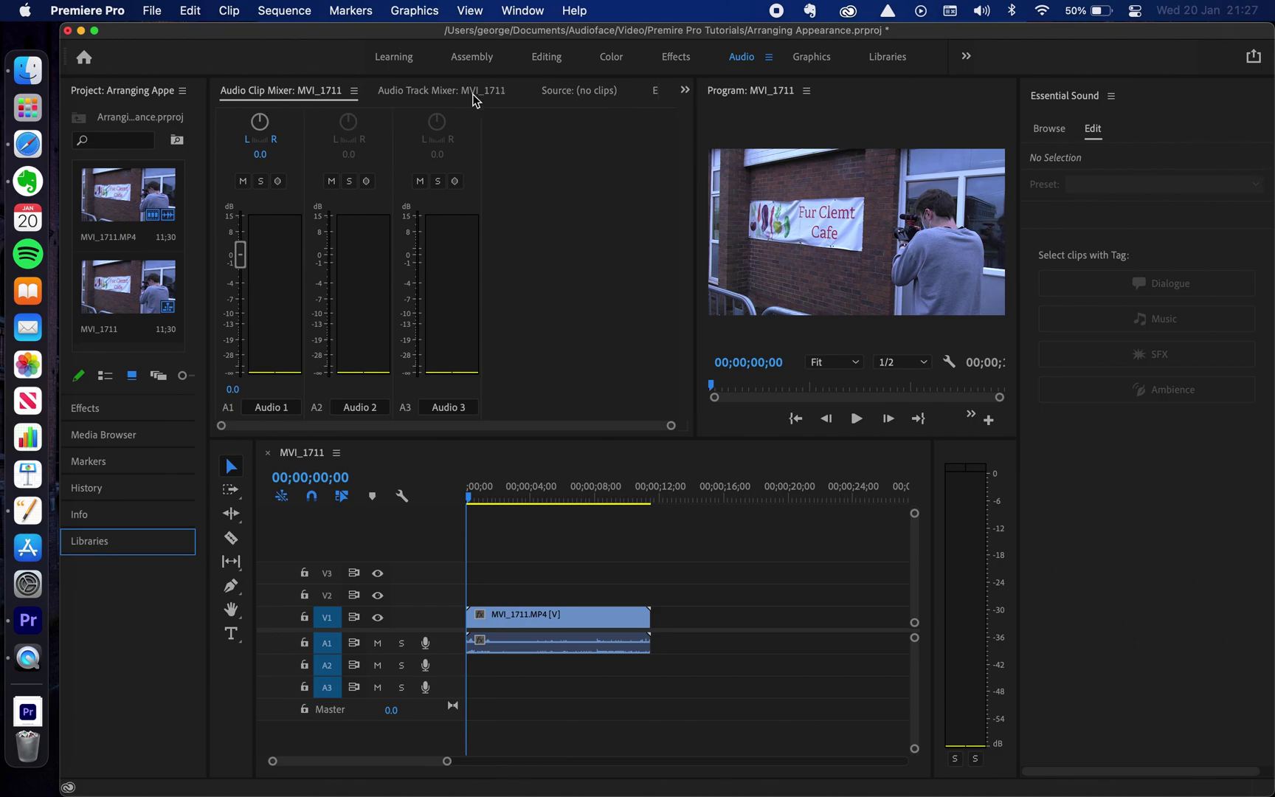
Float the Program monitor, reposition the floating window, then redock it beside the audio mixers.
click(775, 99)
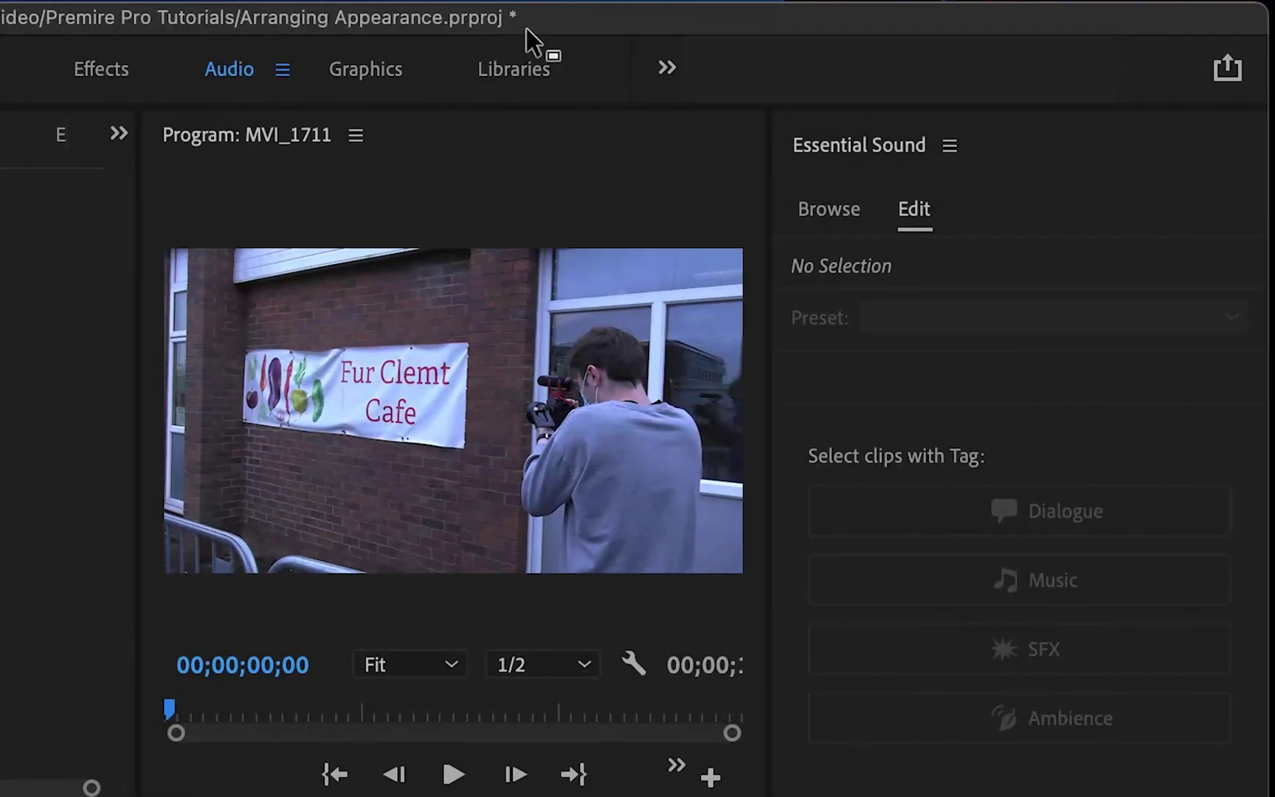
drag(571, 4, 634, 0)
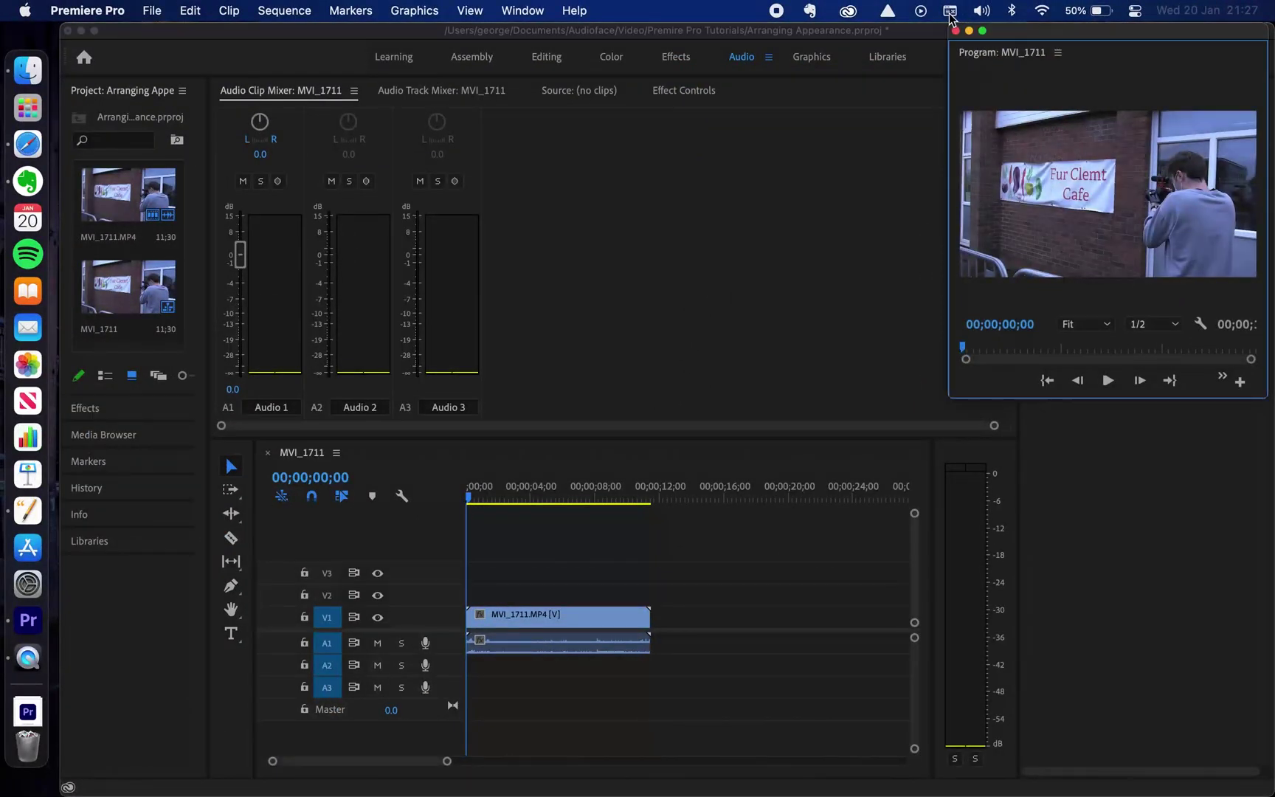
drag(1033, 43, 1000, 279)
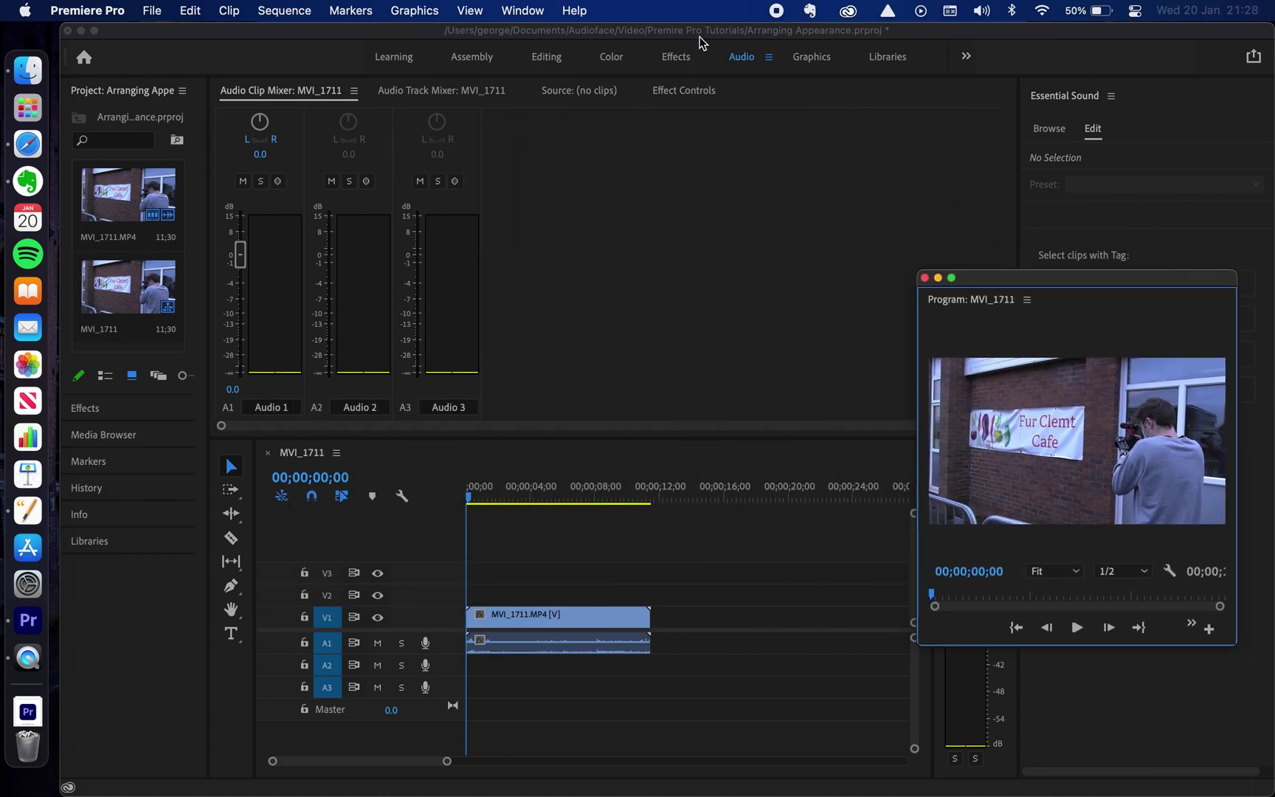
drag(1044, 288, 883, 192)
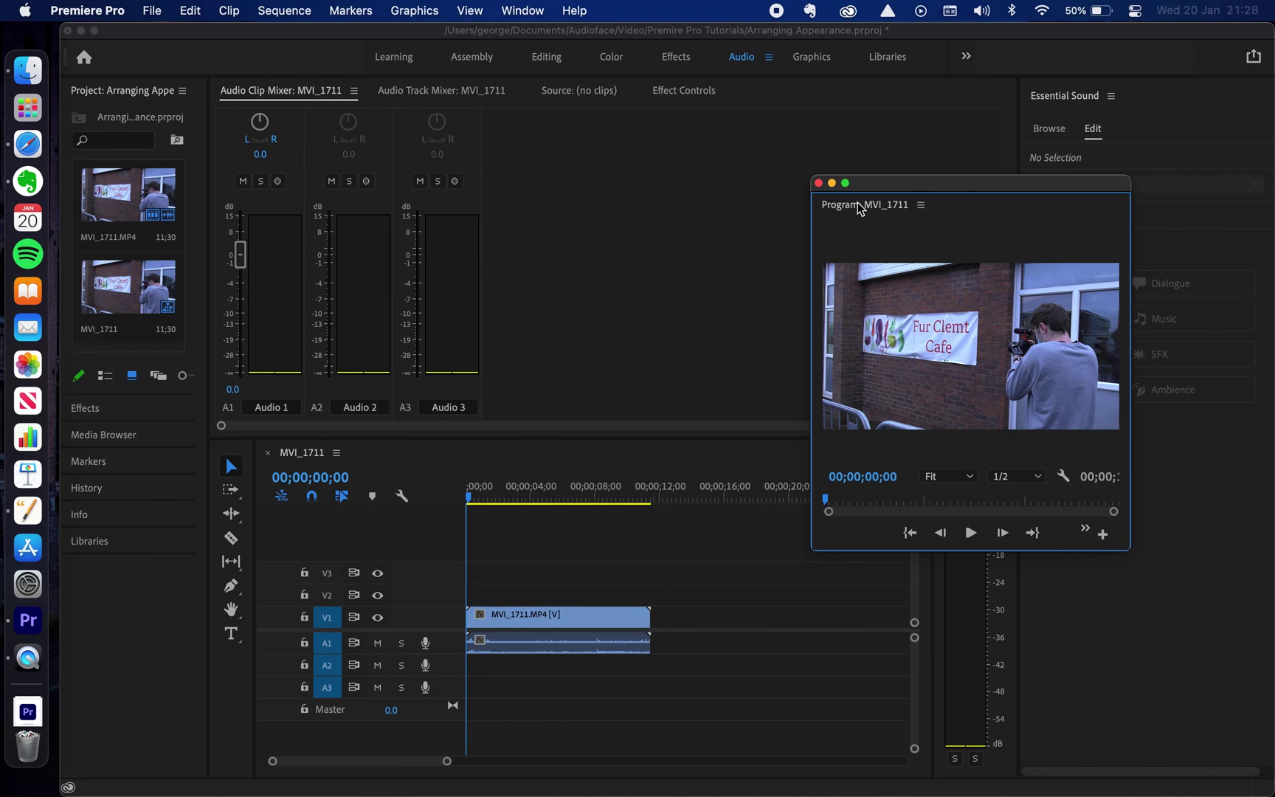
drag(863, 212, 1008, 177)
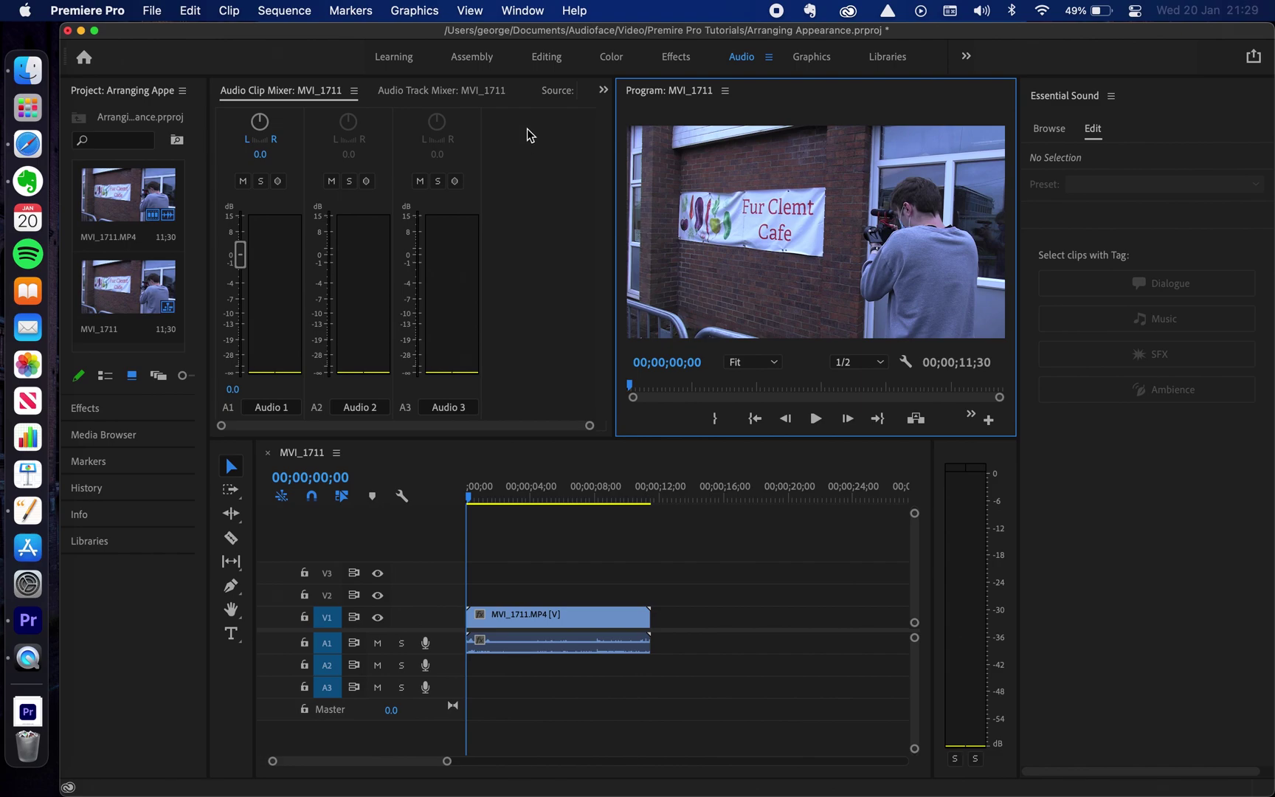
click(525, 13)
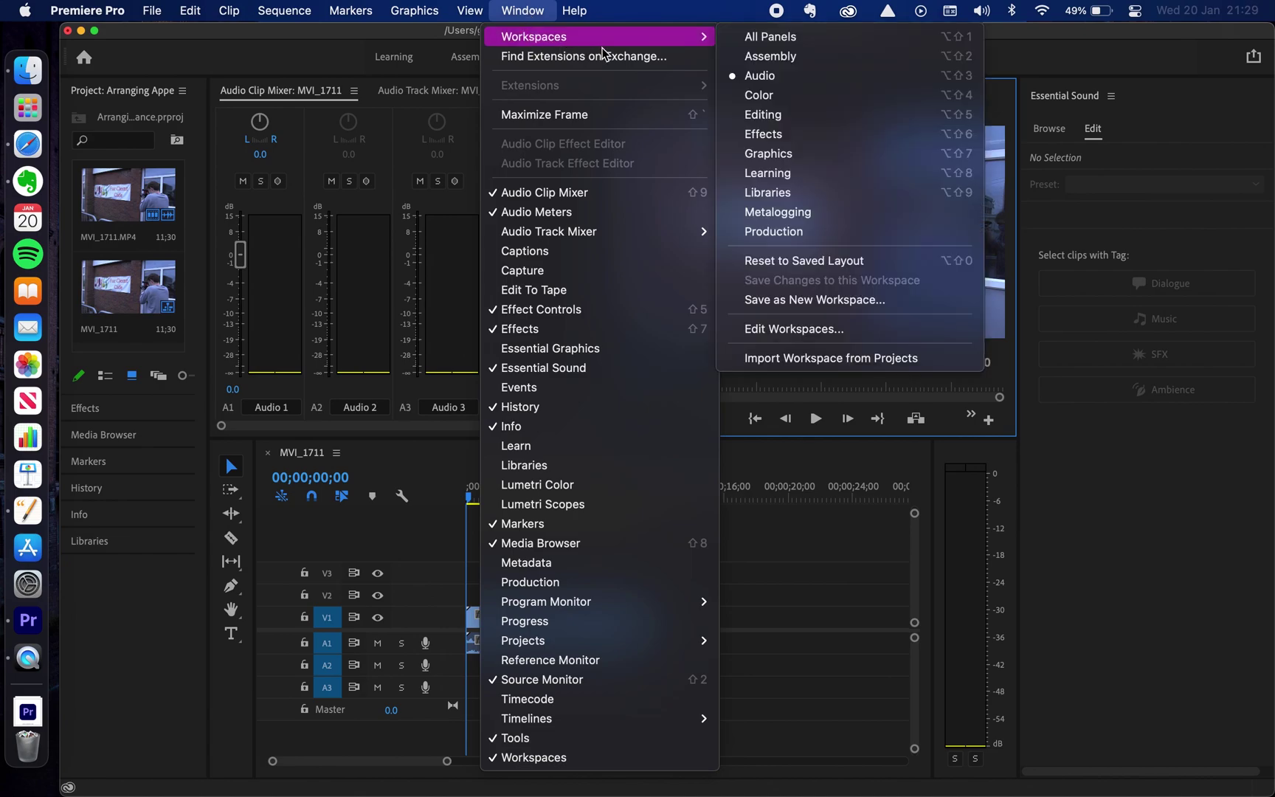
Switch to the Effects workspace from Window > Workspaces.
mouse_move(620, 35)
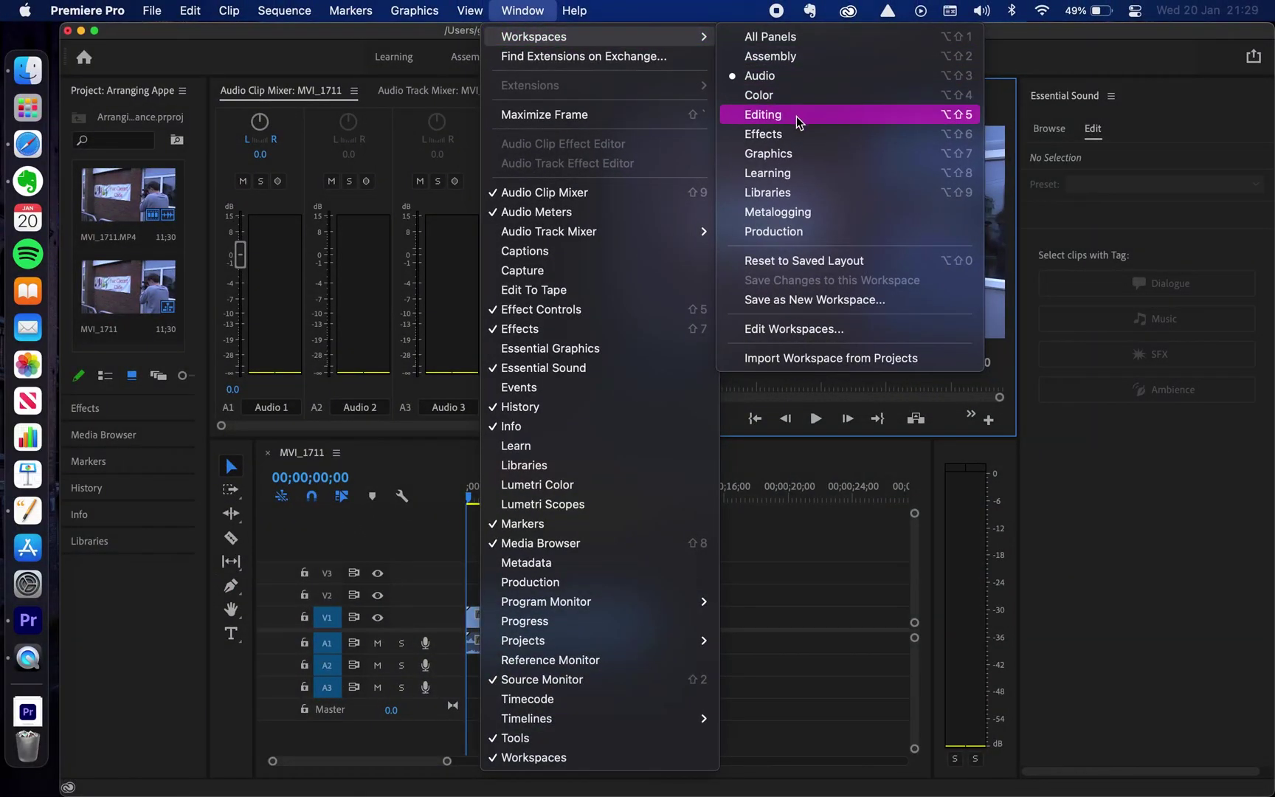
click(799, 139)
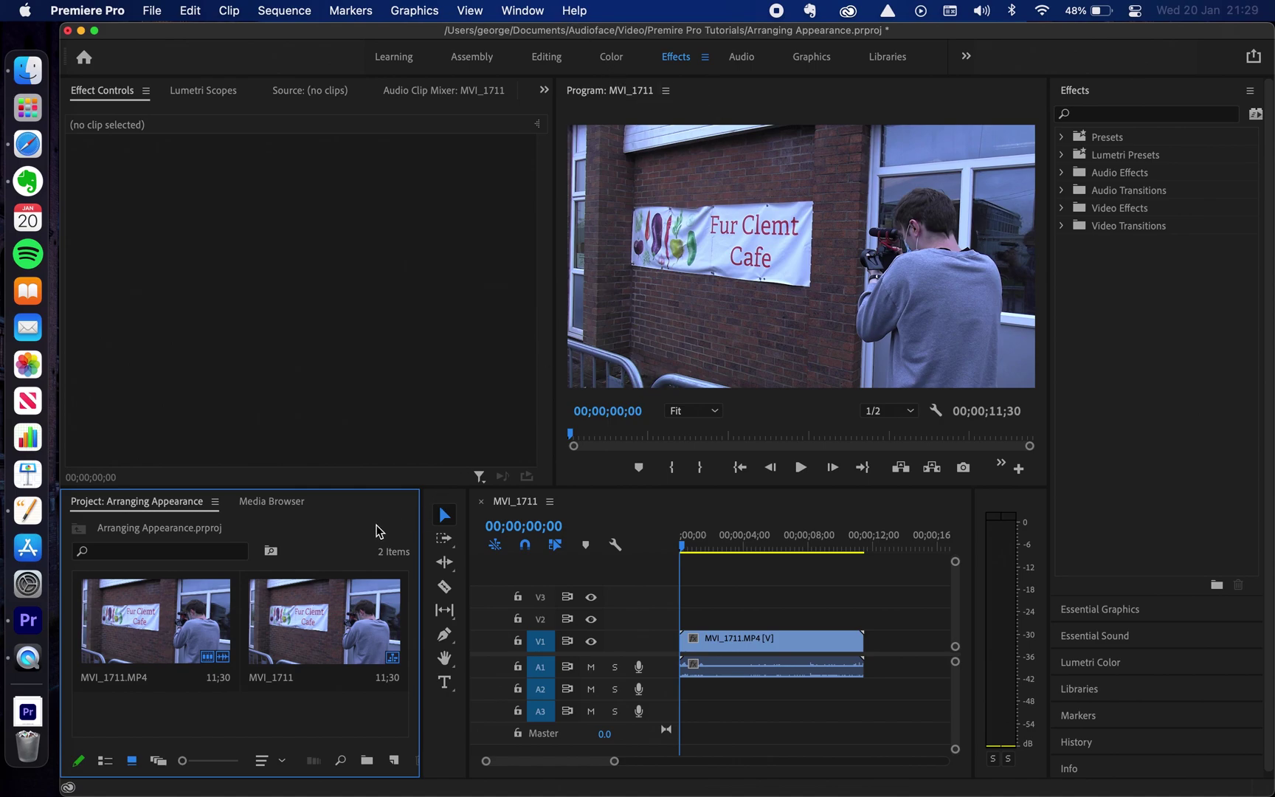
Cycle focus through the Effect Controls, Program monitor, Effects and timeline panels.
click(382, 236)
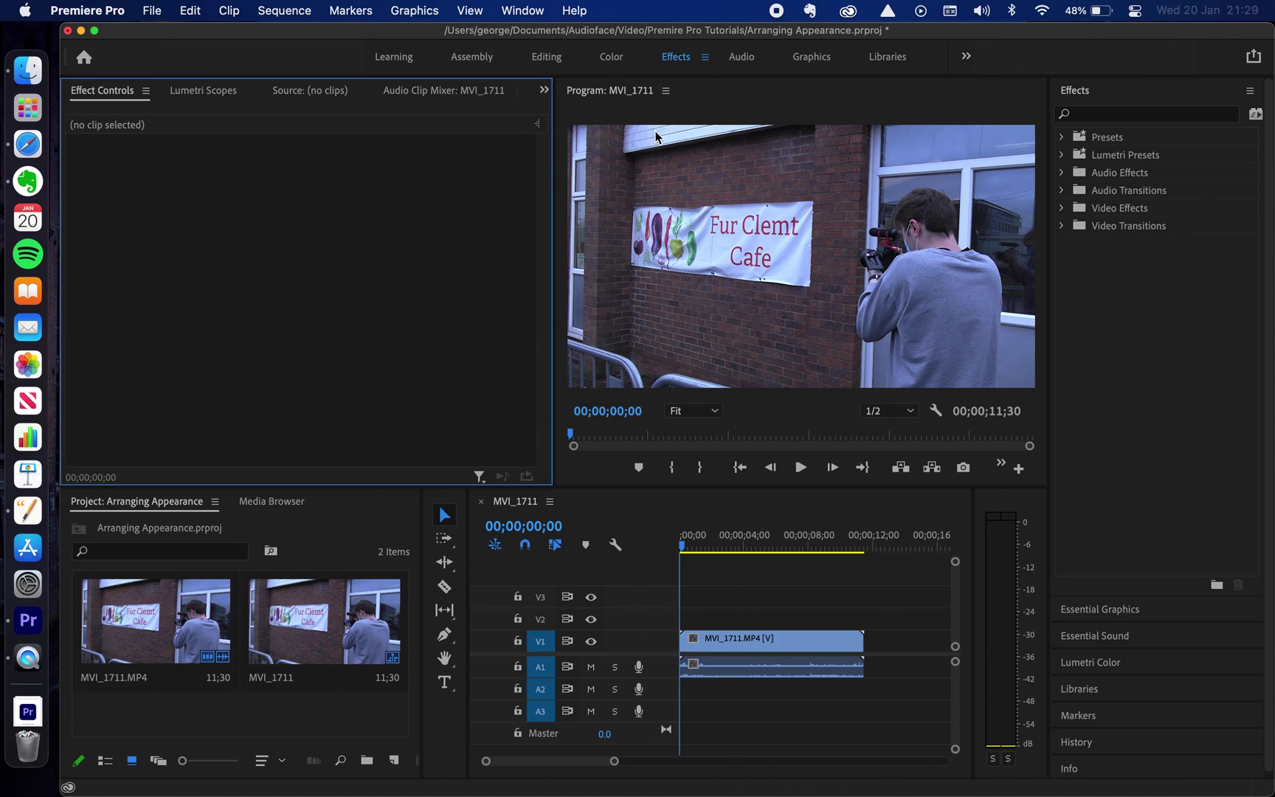
click(726, 106)
click(1144, 295)
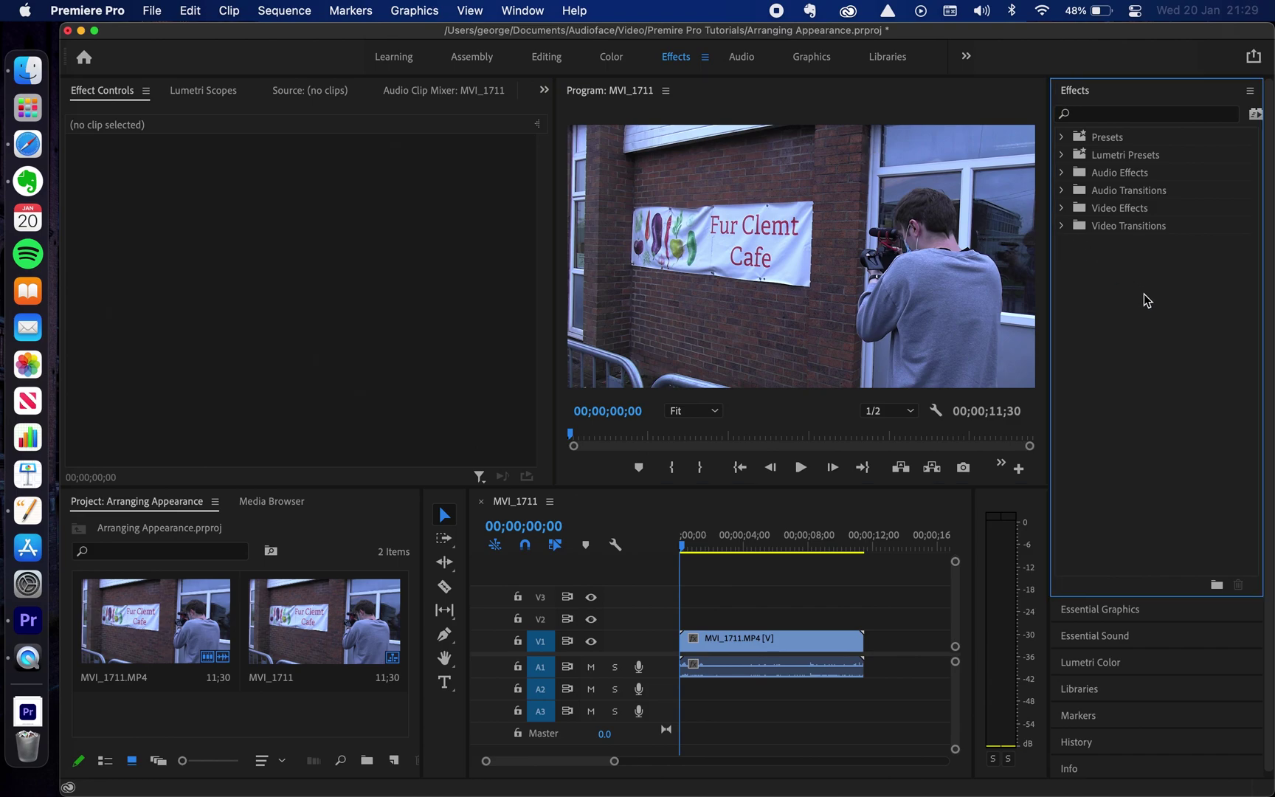
click(848, 512)
click(673, 179)
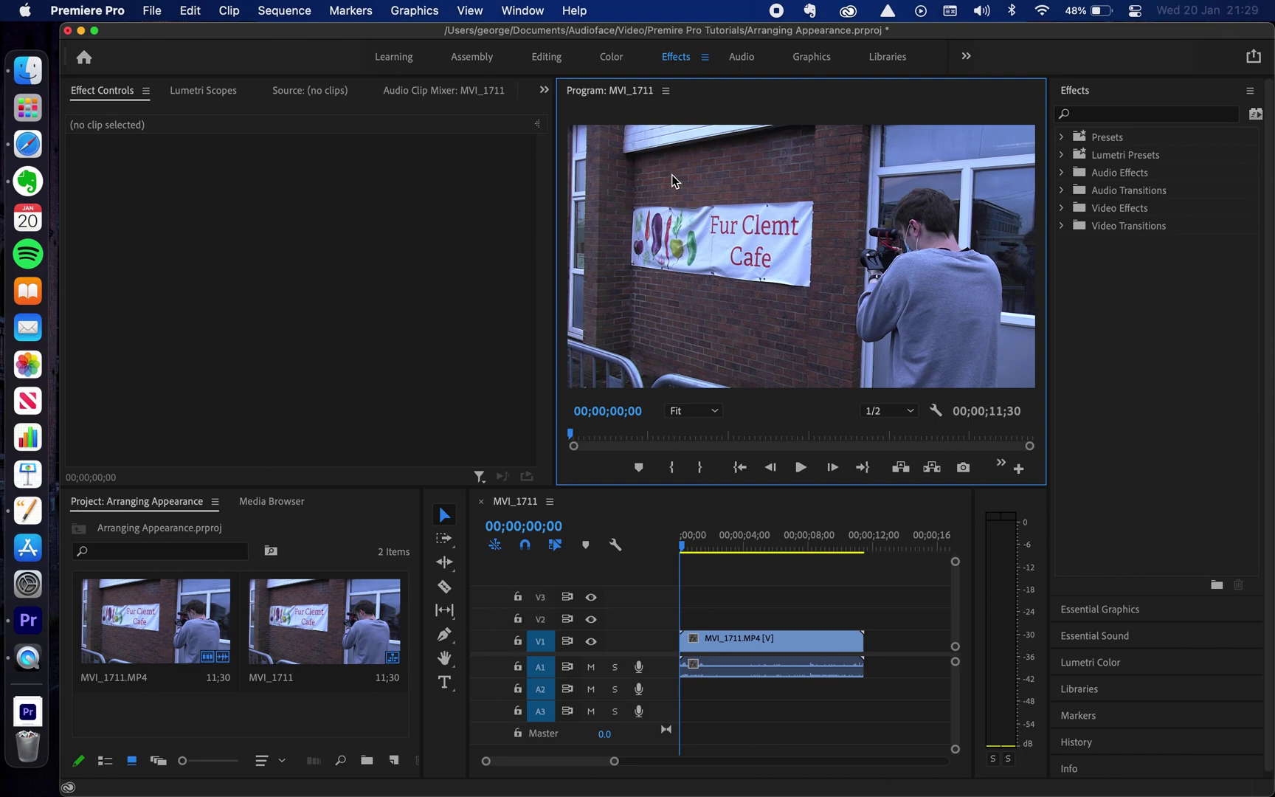
click(607, 524)
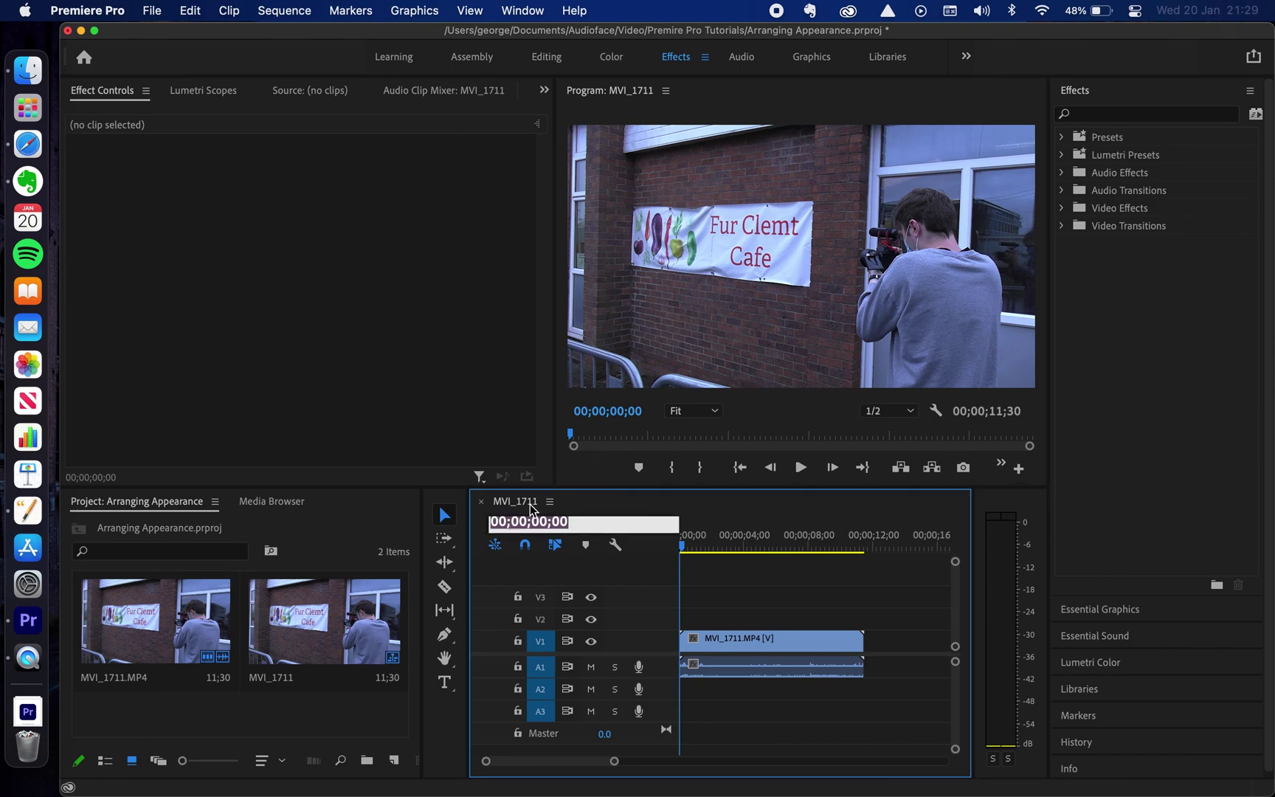
Float the MVI_1711 timeline and dock it into the upper-left group beside Effect Controls.
drag(530, 504, 516, 364)
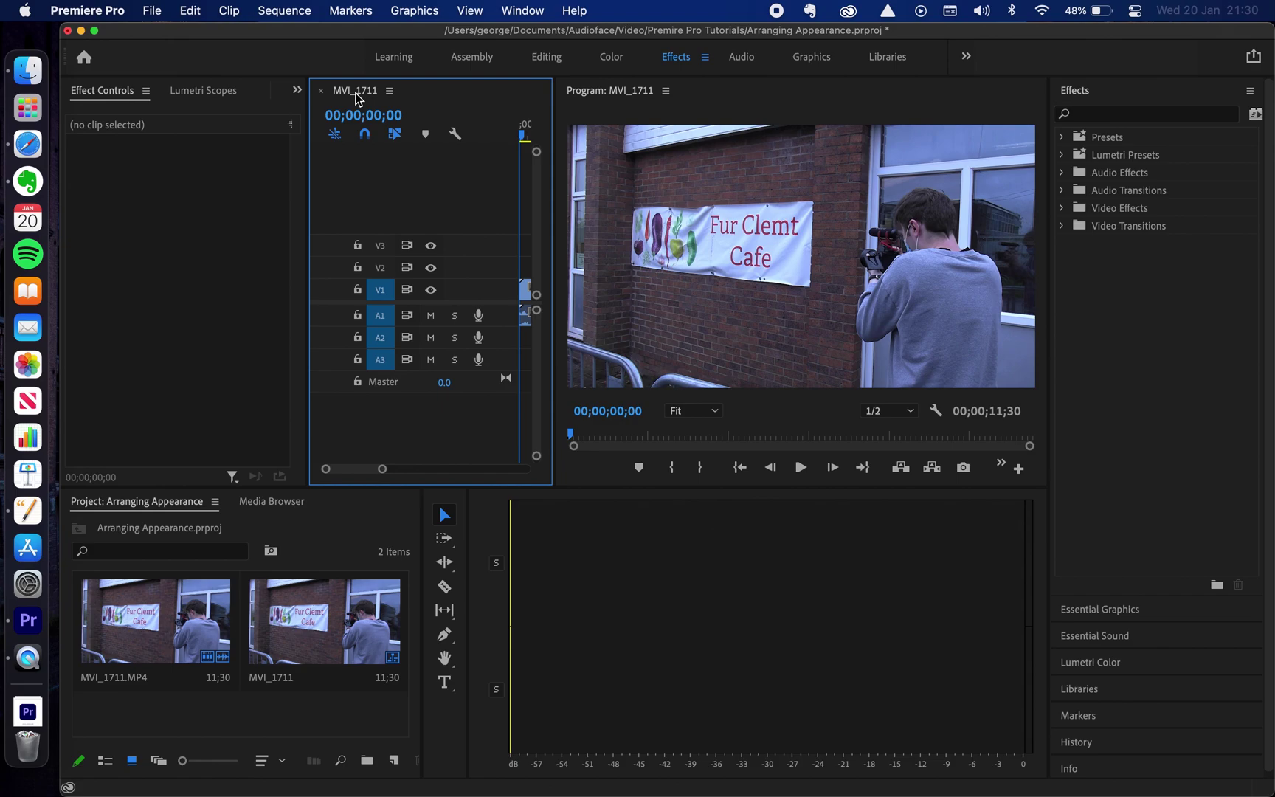
drag(360, 94, 542, 18)
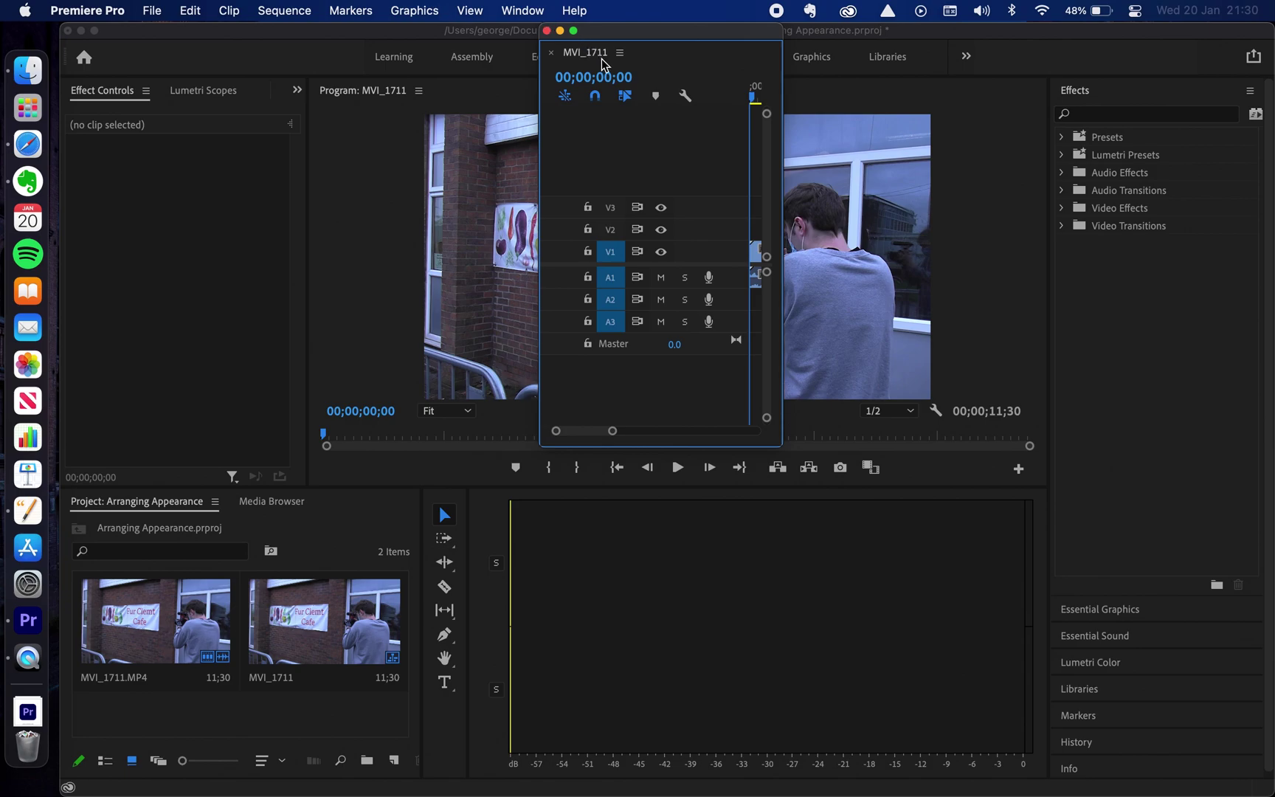
drag(596, 52, 318, 162)
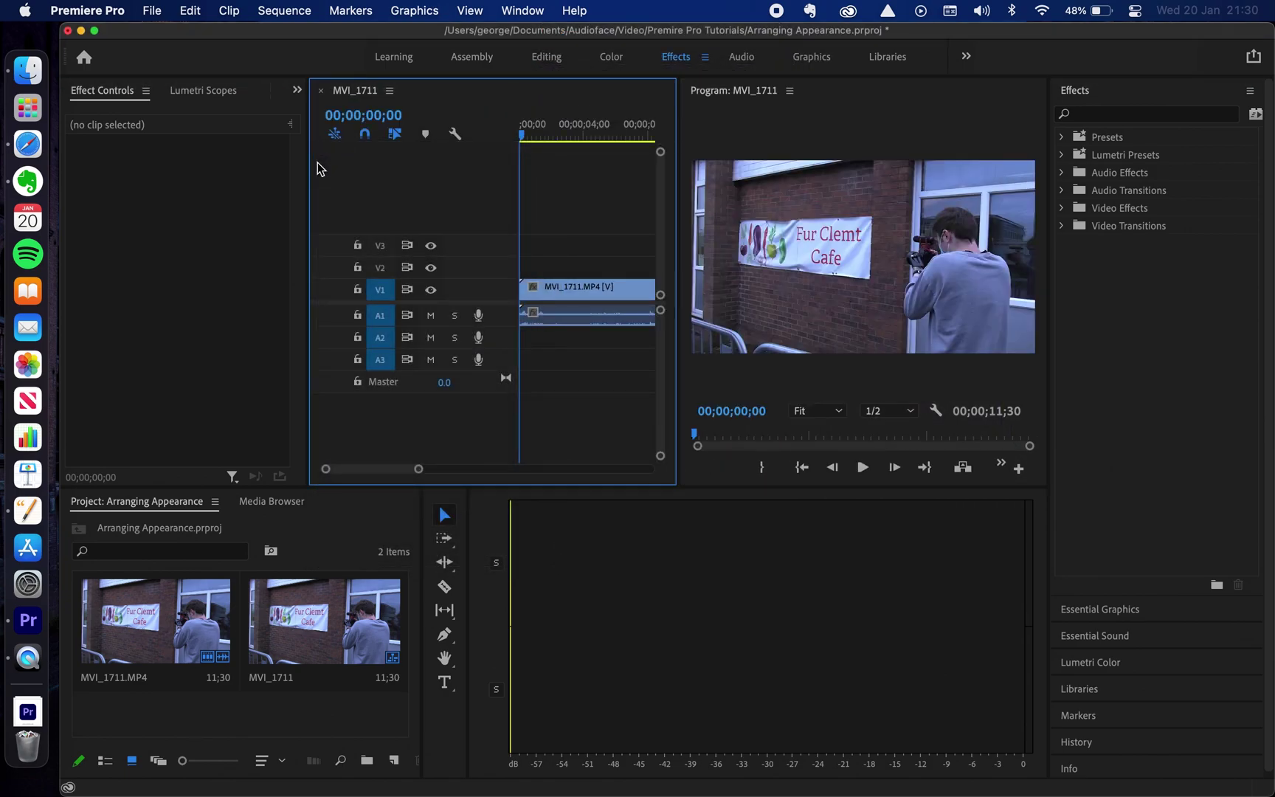
Choose Reset to Saved Layout for the Effects workspace, restoring its Effects, Project and History tabs.
right_click(680, 62)
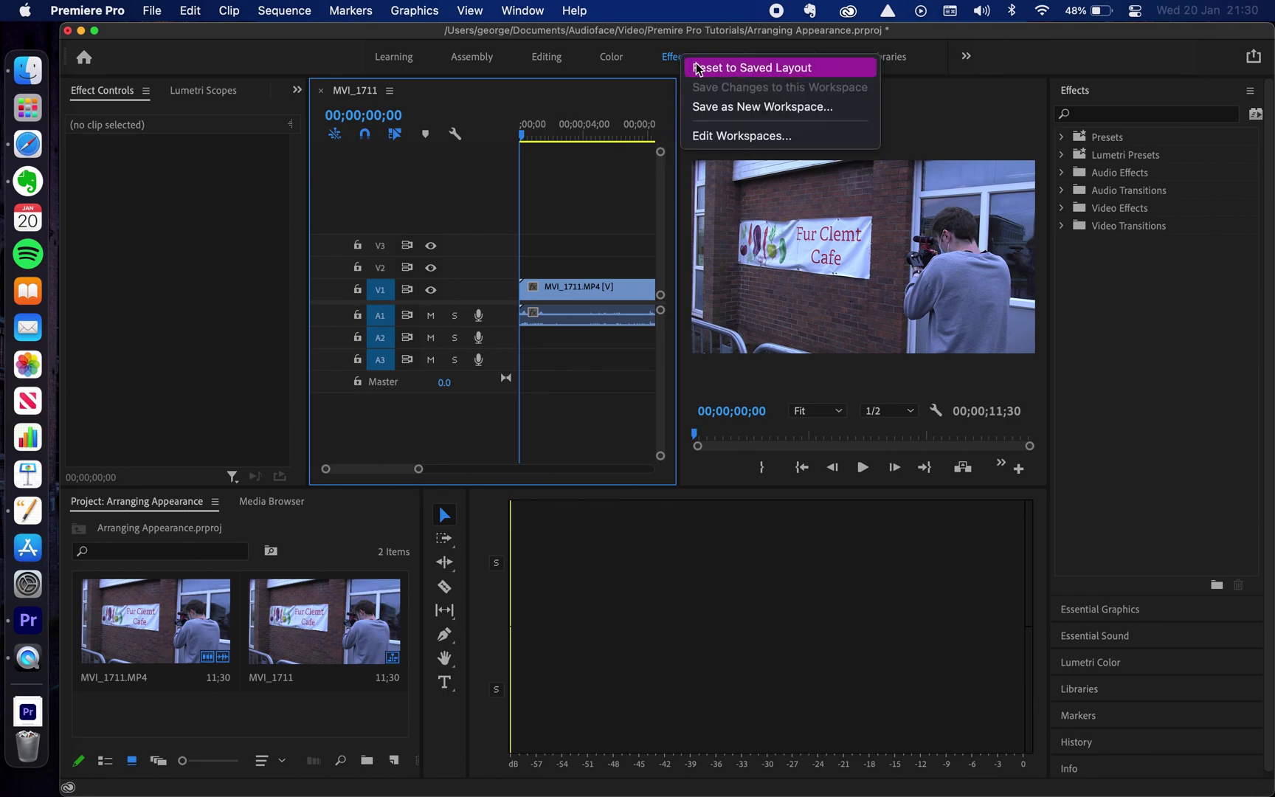
click(701, 68)
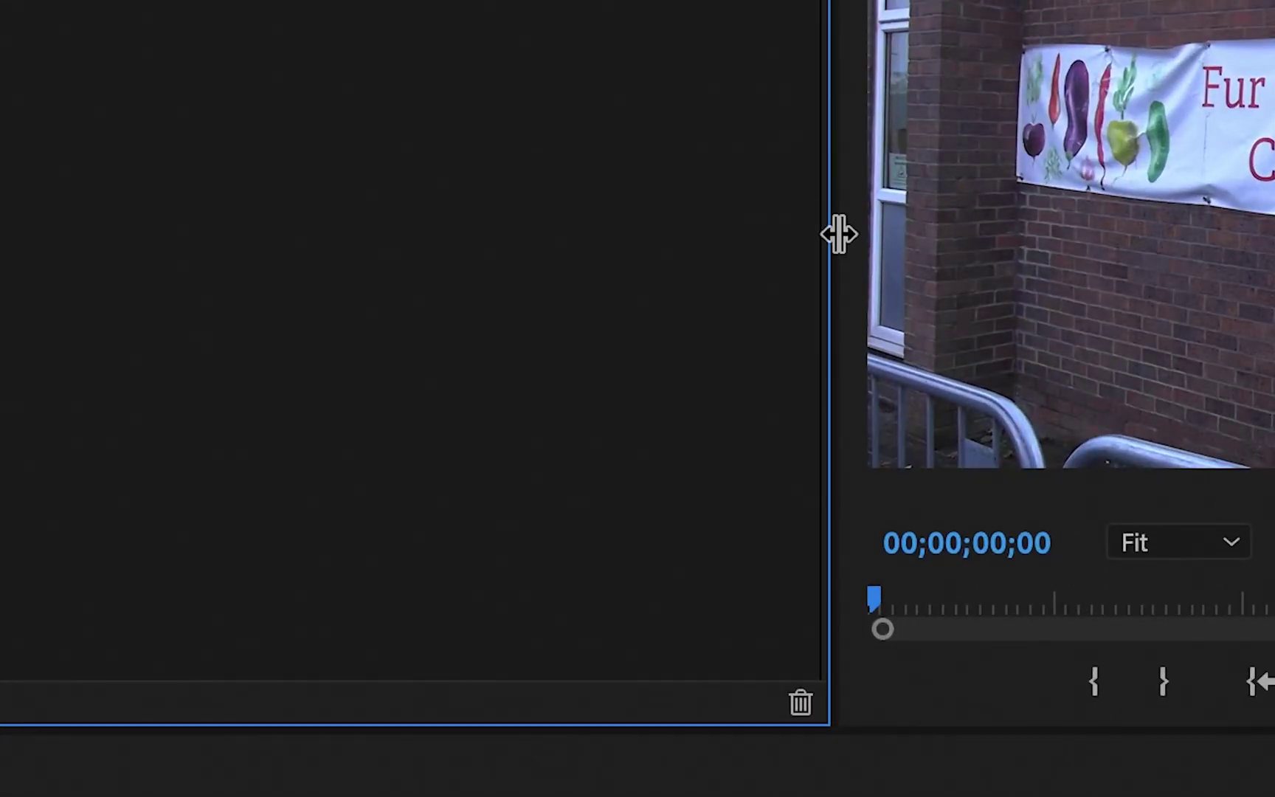
Narrow the History group to widen the Program monitor, and shorten the timeline slightly.
drag(839, 234, 672, 239)
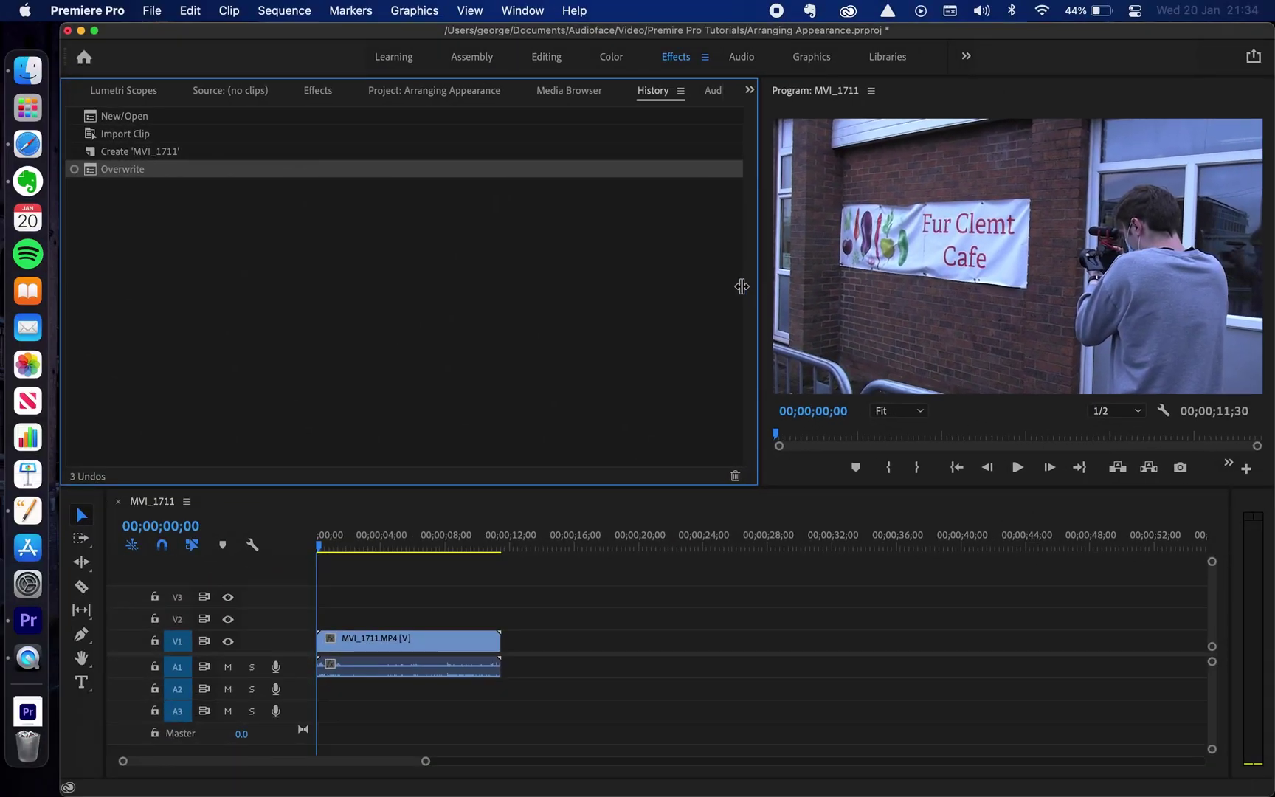
drag(741, 286, 370, 299)
drag(649, 487, 652, 635)
drag(658, 552, 659, 523)
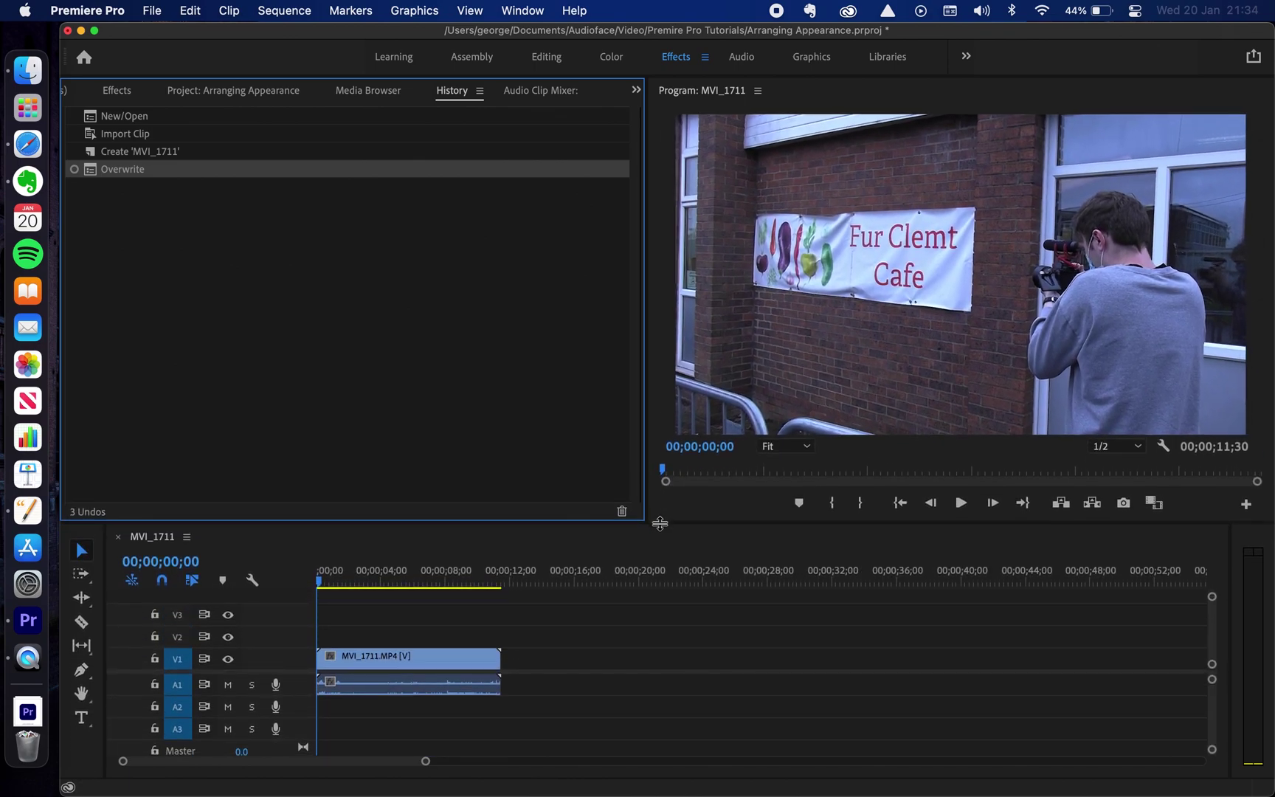